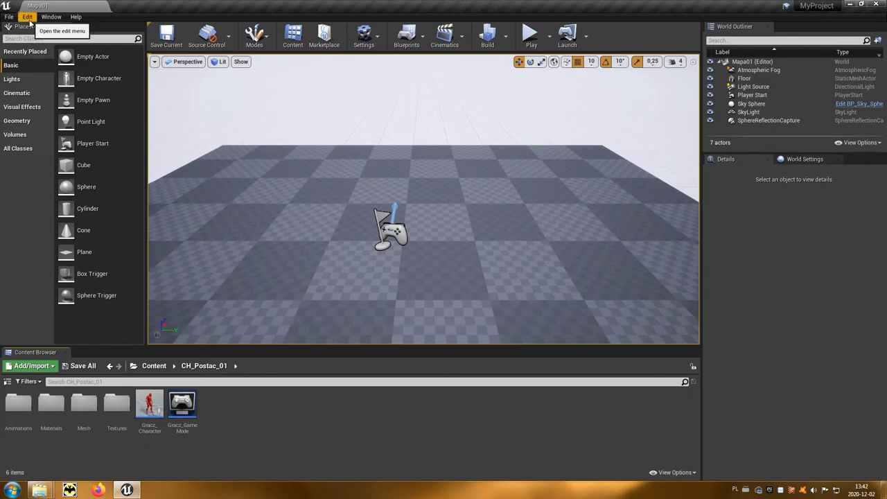
# Open Project Settings from the Edit menu and scroll down to the Engine categories.
pyautogui.click(28, 17)
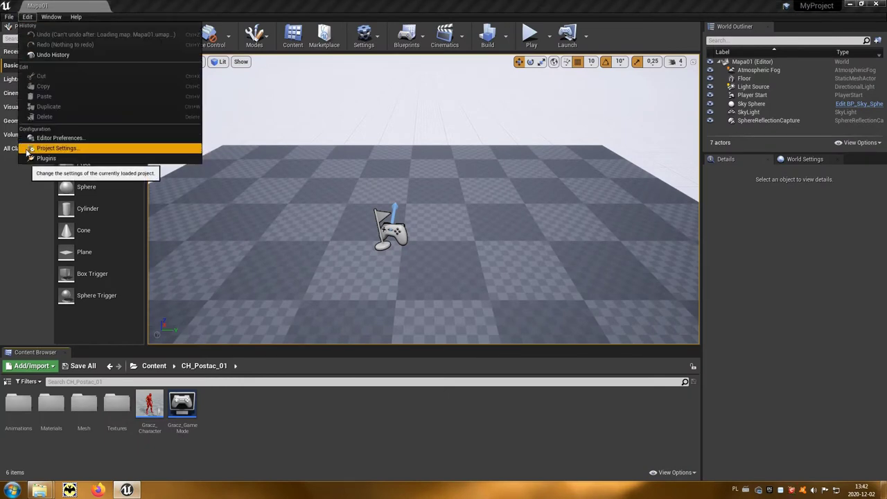
pyautogui.click(66, 150)
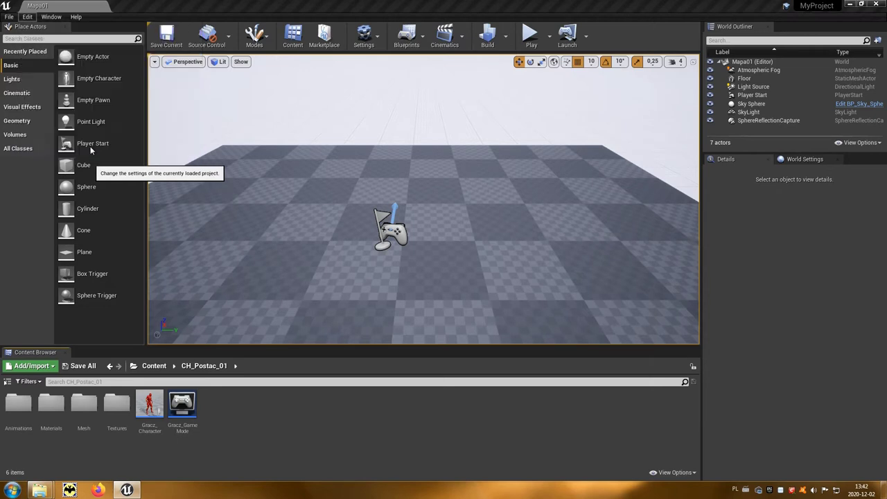
pyautogui.moveTo(280, 178); pyautogui.dragTo(279, 222)
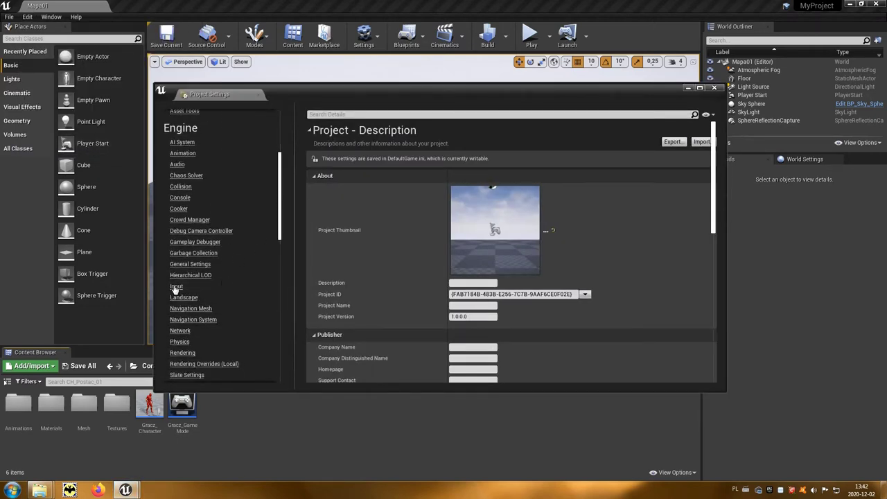
# In Engine > Input, add a new action mapping Skok bound to Space Bar.
pyautogui.click(177, 288)
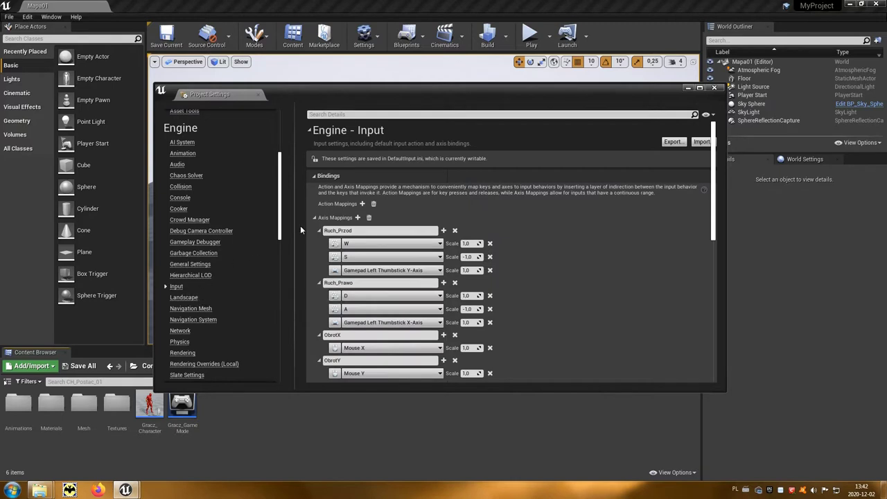
pyautogui.click(363, 204)
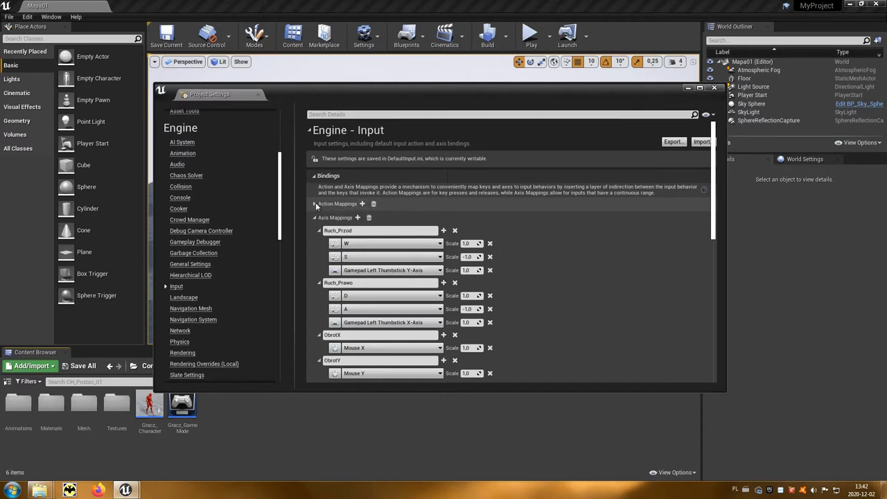
pyautogui.click(320, 217)
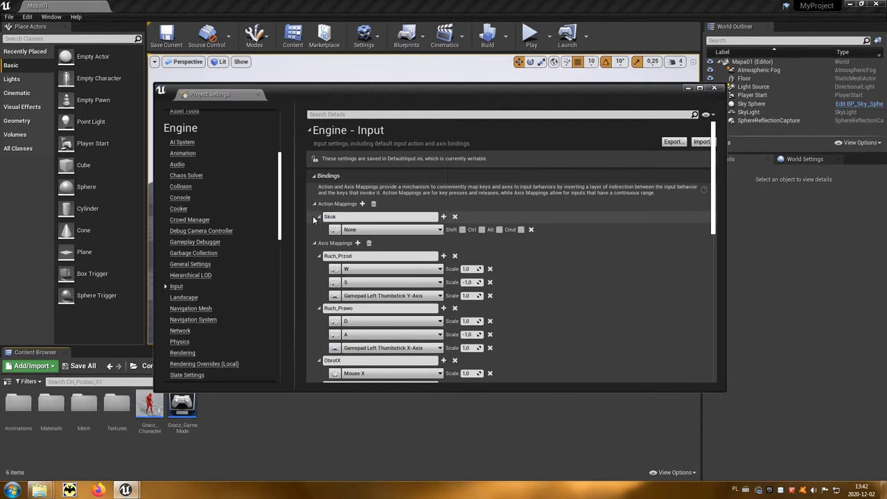
pyautogui.click(430, 231)
pyautogui.write('spac')
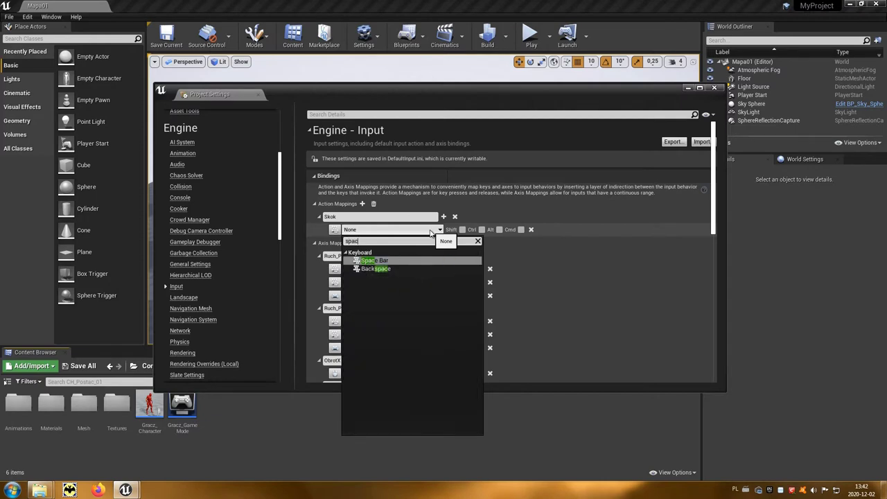
pyautogui.click(393, 262)
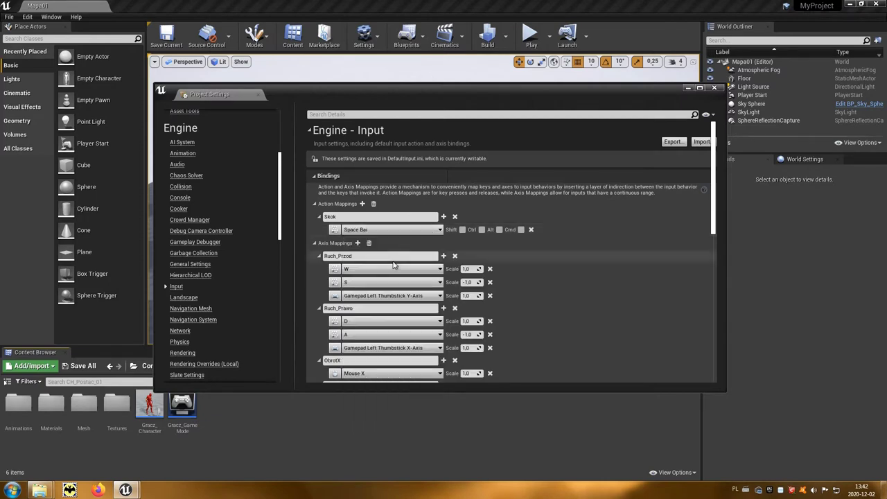
# Add Gamepad Face Button Bottom as Skok's second key and close Project Settings.
pyautogui.click(443, 216)
pyautogui.click(439, 244)
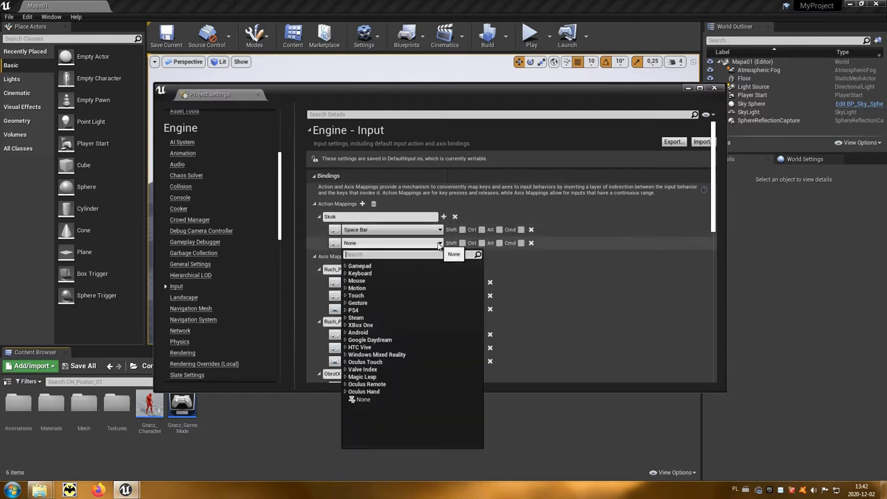
pyautogui.write('gamepad')
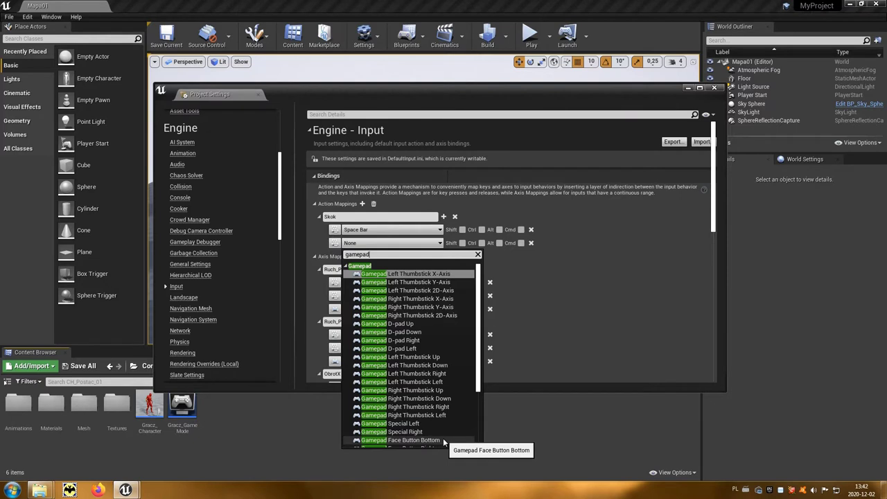
pyautogui.click(444, 441)
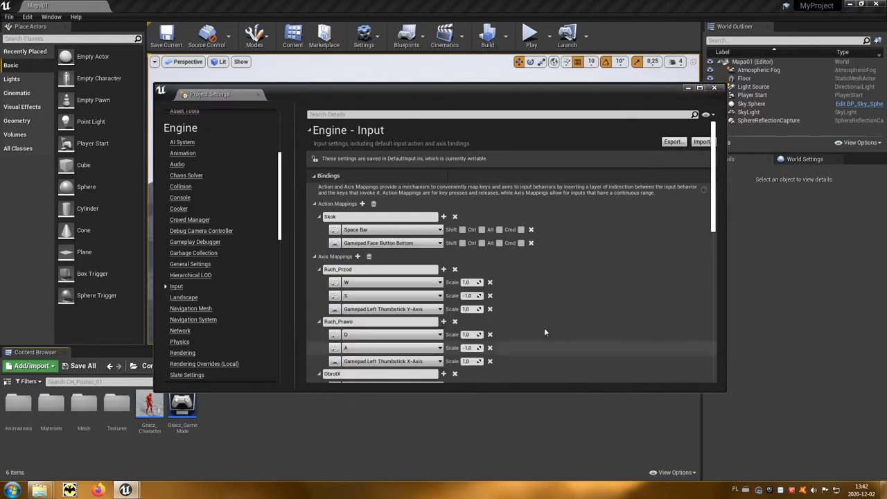
pyautogui.click(718, 88)
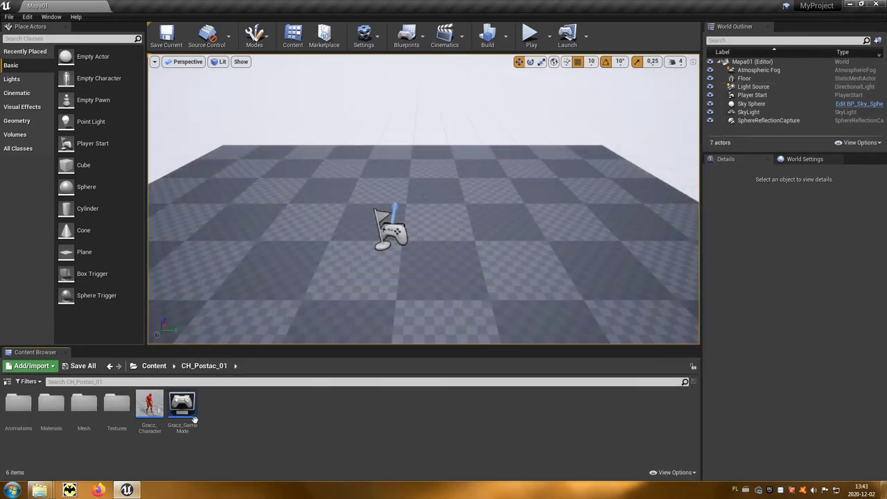
# Open Gracz_Character and add an InputAction Skok event node to its Event Graph.
pyautogui.doubleClick(160, 409)
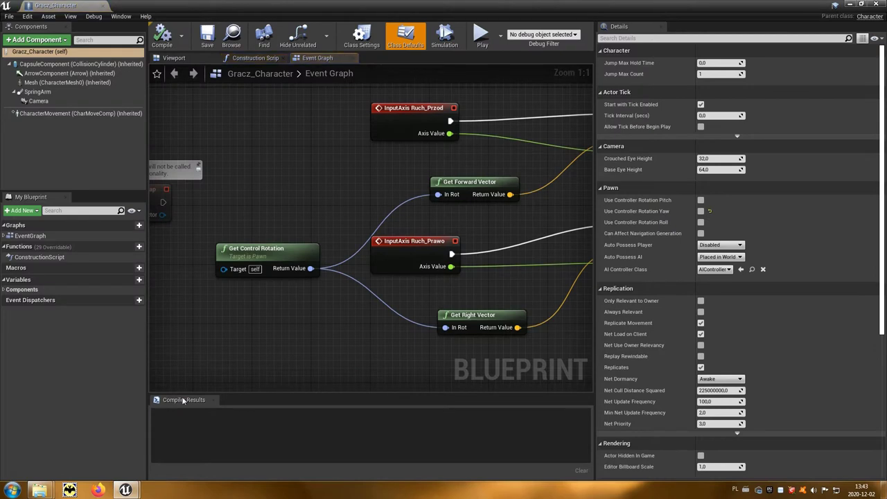
pyautogui.moveTo(368, 373); pyautogui.dragTo(316, 237, button='right')
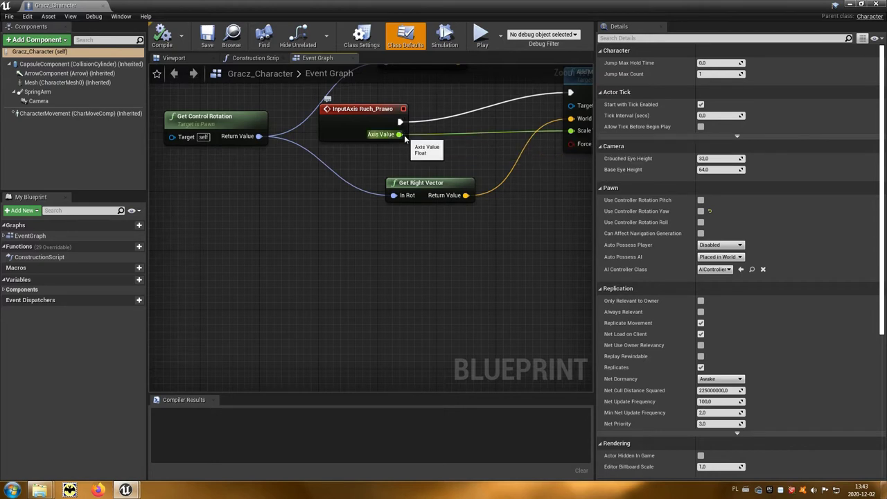
pyautogui.rightClick(339, 272)
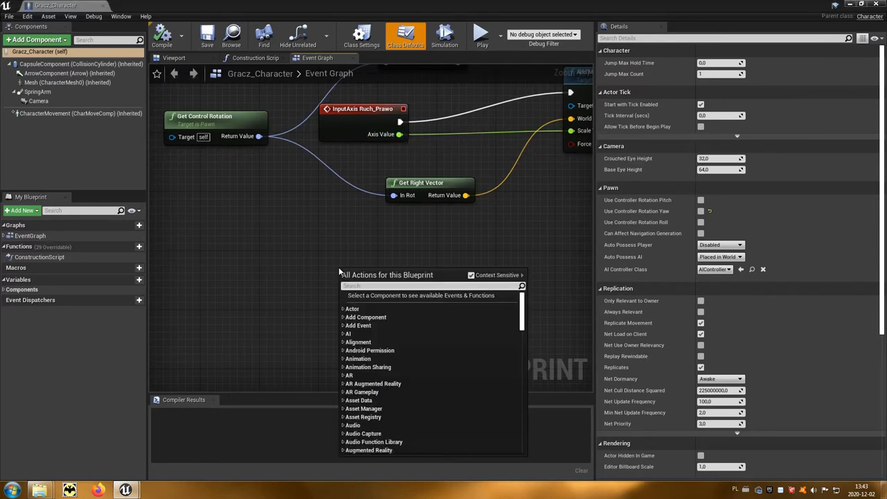
pyautogui.write('skok')
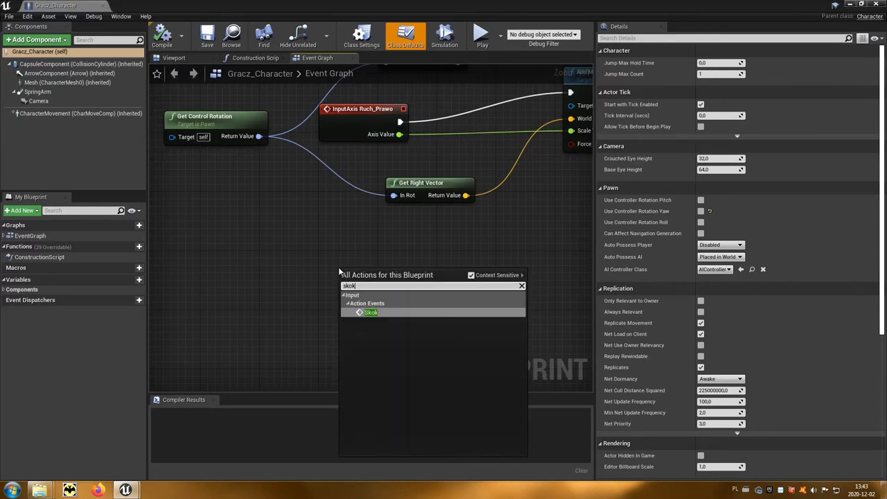
pyautogui.click(371, 313)
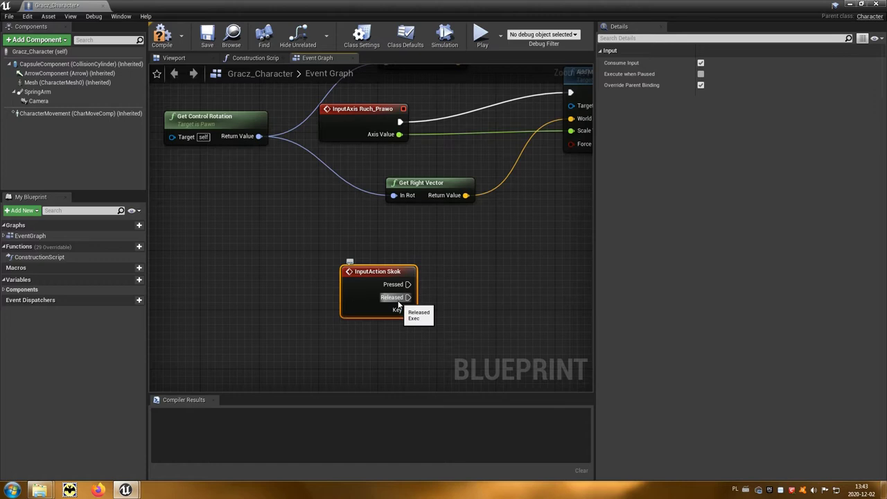
pyautogui.moveTo(396, 275)
pyautogui.mouseDown()
pyautogui.moveTo(359, 268)
pyautogui.moveTo(372, 279)
pyautogui.moveTo(431, 279)
pyautogui.mouseUp()
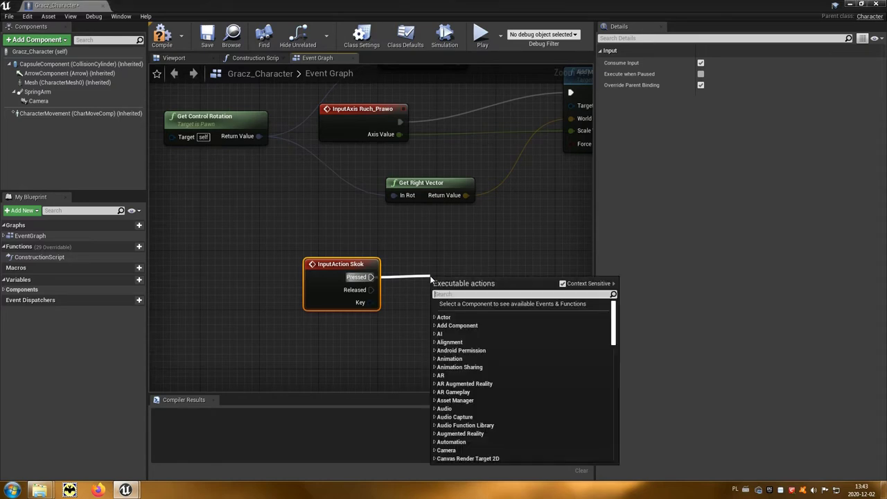
# Wire Skok's Pressed to a Jump node and Released to Stop Jumping.
pyautogui.write('jump')
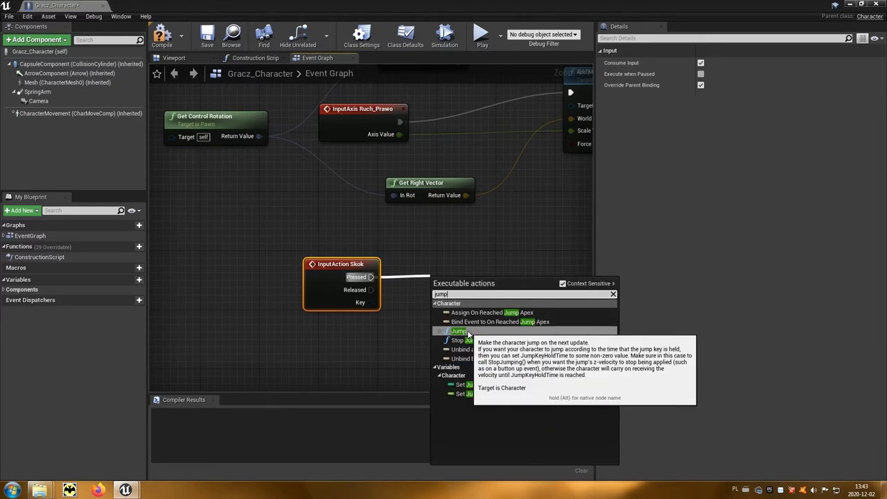
pyautogui.click(468, 334)
pyautogui.moveTo(481, 282); pyautogui.dragTo(493, 248)
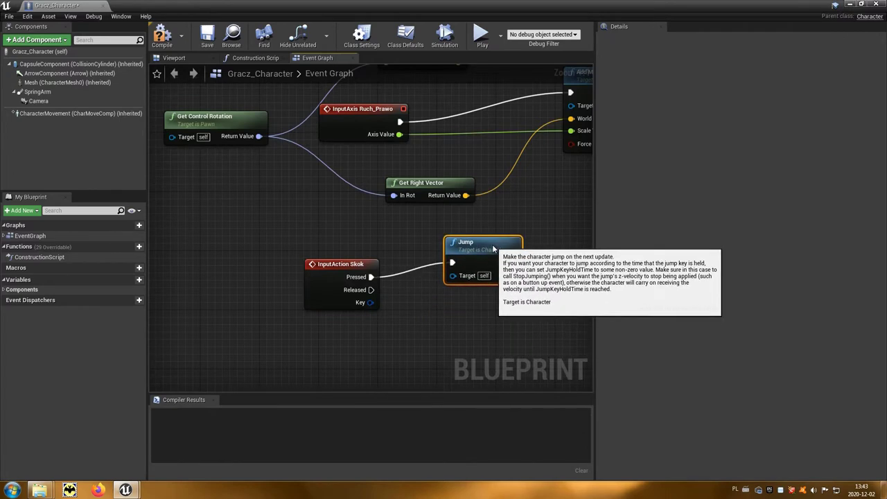
pyautogui.moveTo(371, 289); pyautogui.dragTo(447, 312)
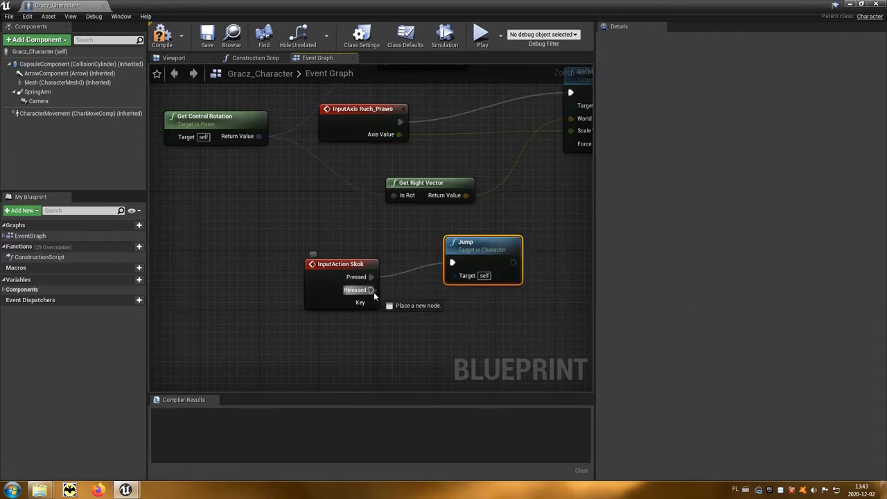
pyautogui.write('jump')
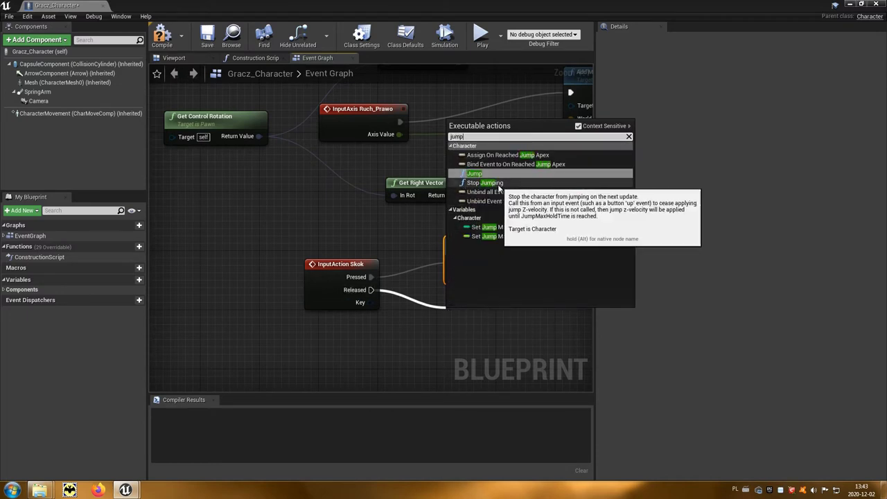
pyautogui.click(489, 182)
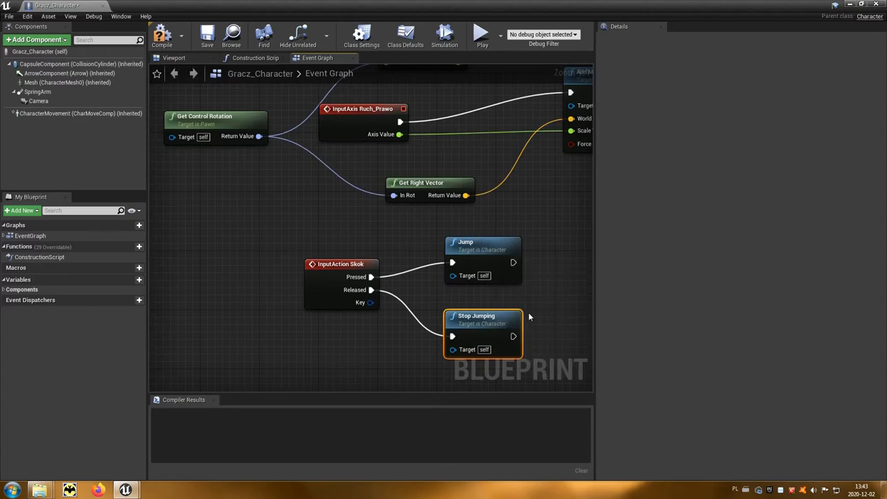
# Compile Gracz_Character, close the blueprint editor and start Play-in-Editor.
pyautogui.click(162, 34)
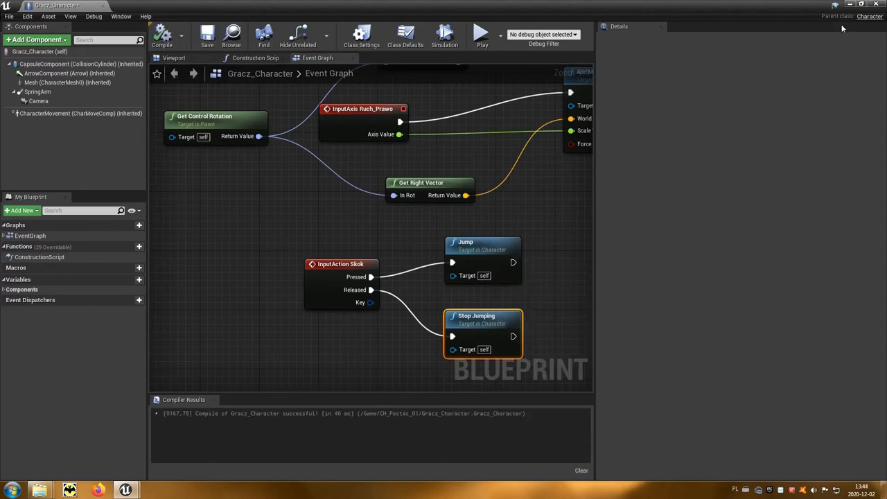
pyautogui.click(878, 5)
pyautogui.click(528, 46)
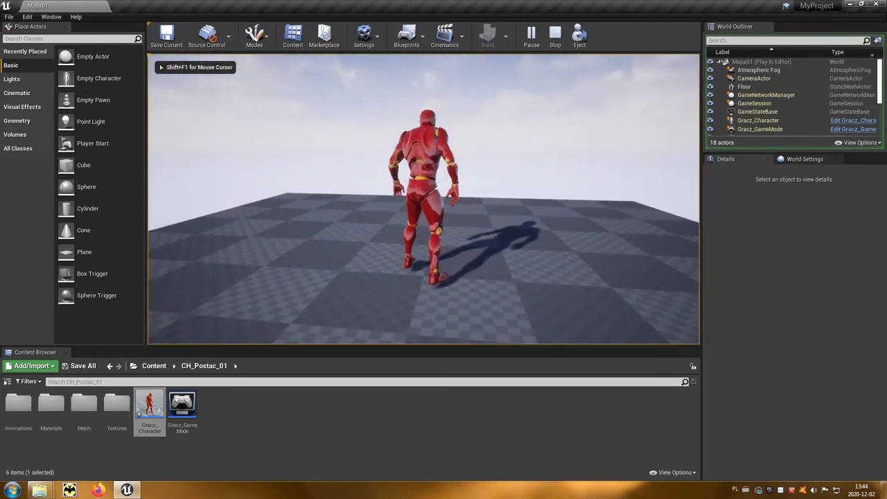
# Run the character forward with W and right with D, then select the Mesh folder.
pyautogui.press('w')
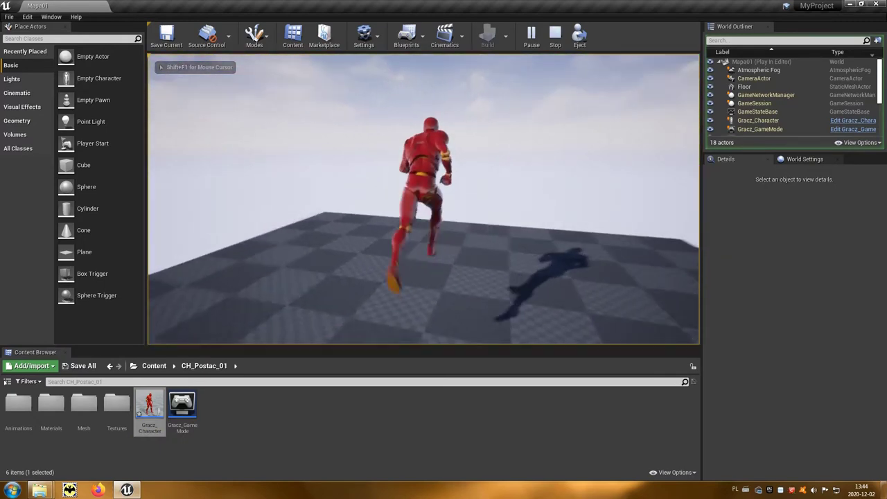
pyautogui.press('d')
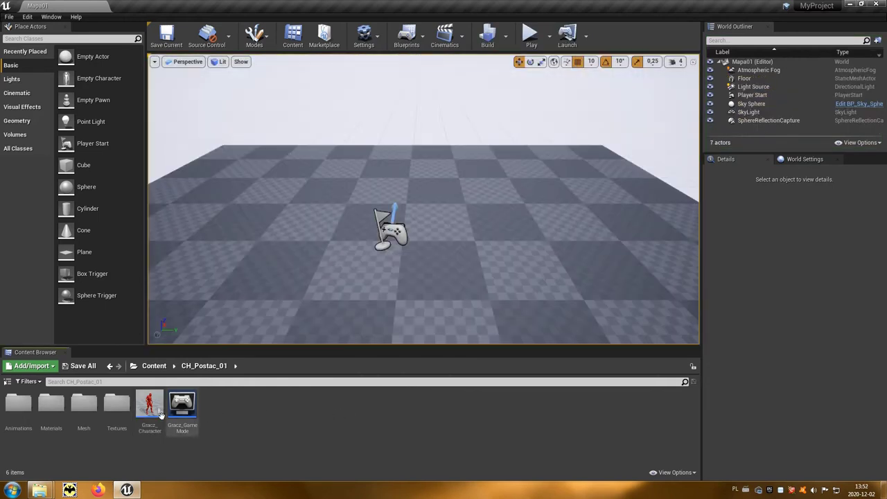
pyautogui.click(90, 409)
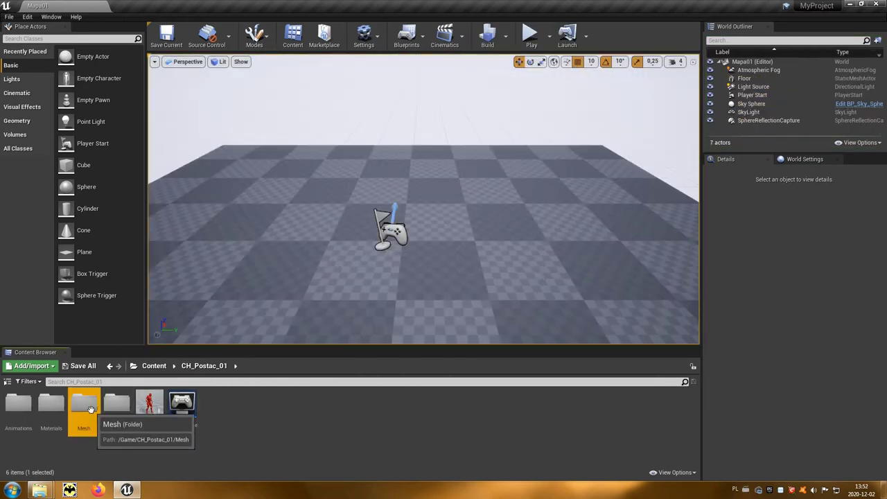
# Open the Mesh folder, open Ch_Postac_01_BP and switch to its Event Graph.
pyautogui.doubleClick(91, 409)
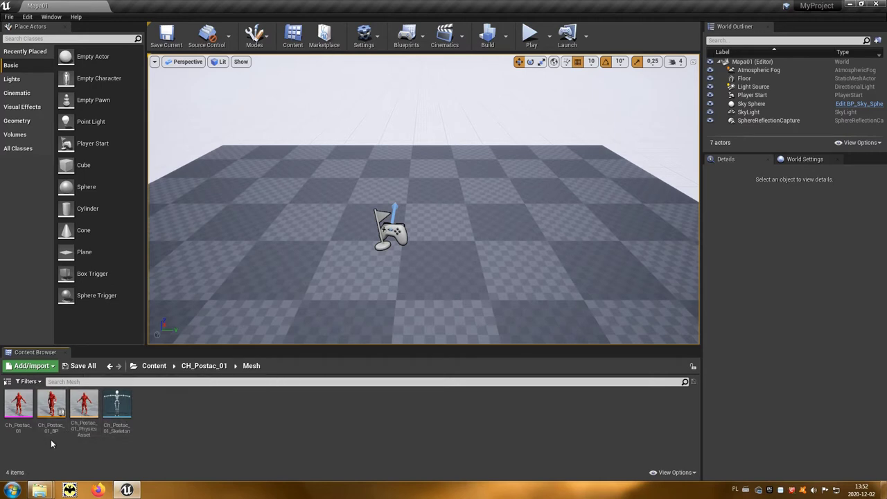
pyautogui.click(55, 404)
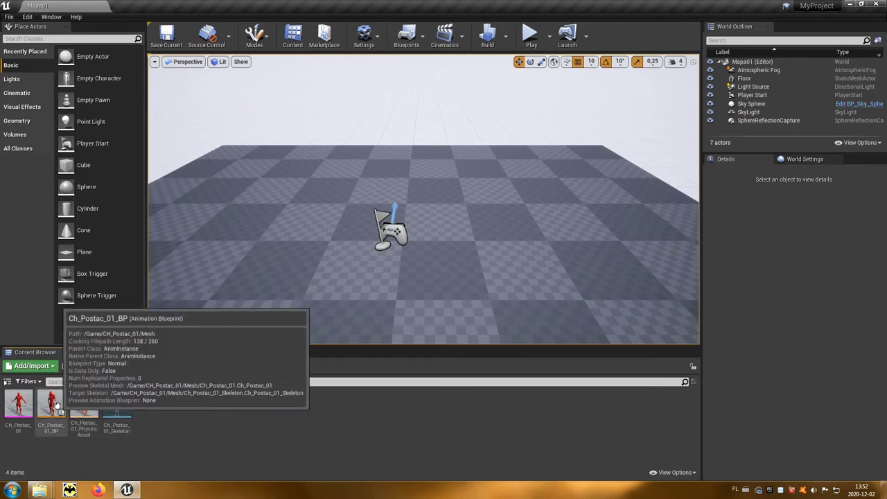
pyautogui.doubleClick(58, 405)
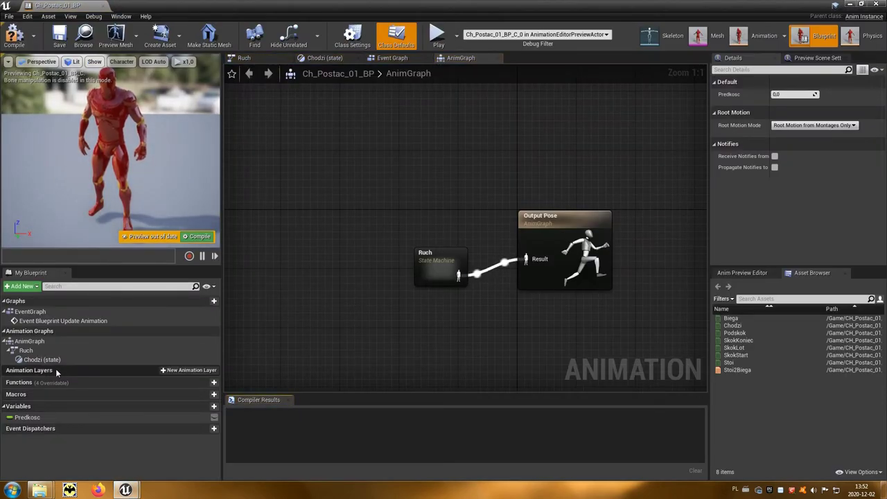
pyautogui.doubleClick(49, 318)
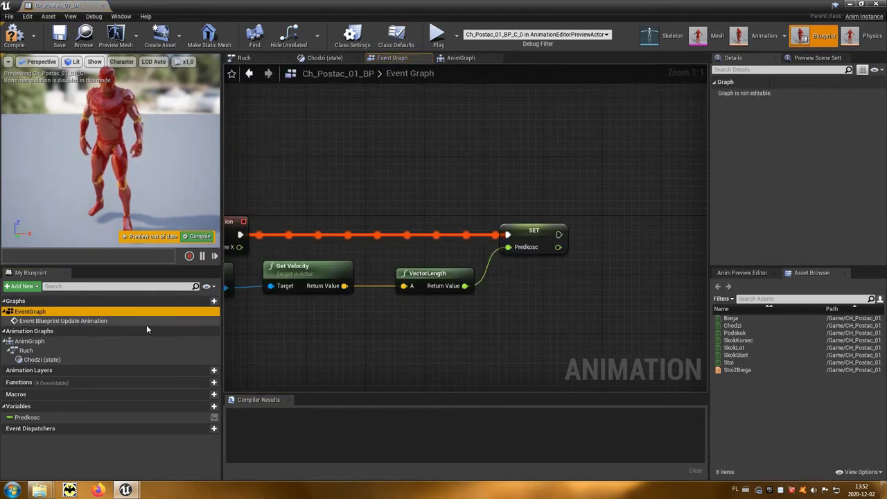
# From Try Get Pawn Owner, add Get Movement Component feeding an Is Falling node.
pyautogui.moveTo(282, 329); pyautogui.dragTo(372, 345, button='right')
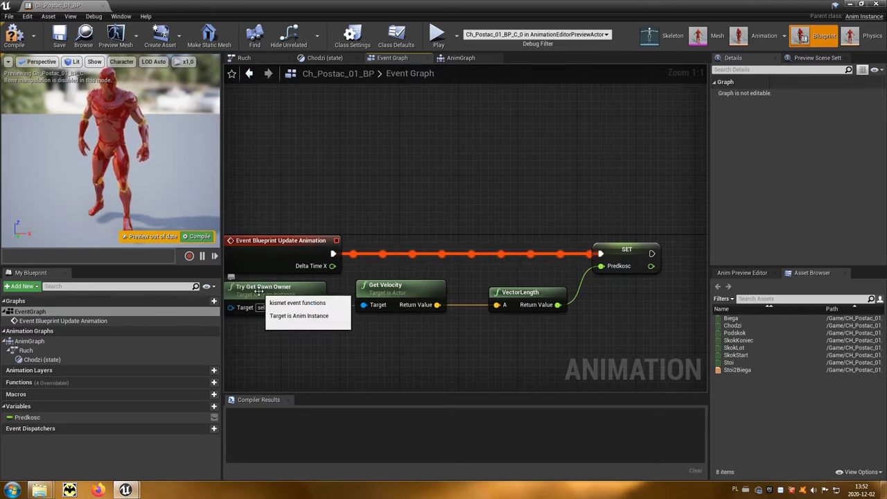
pyautogui.moveTo(318, 307); pyautogui.dragTo(354, 212)
pyautogui.write('g')
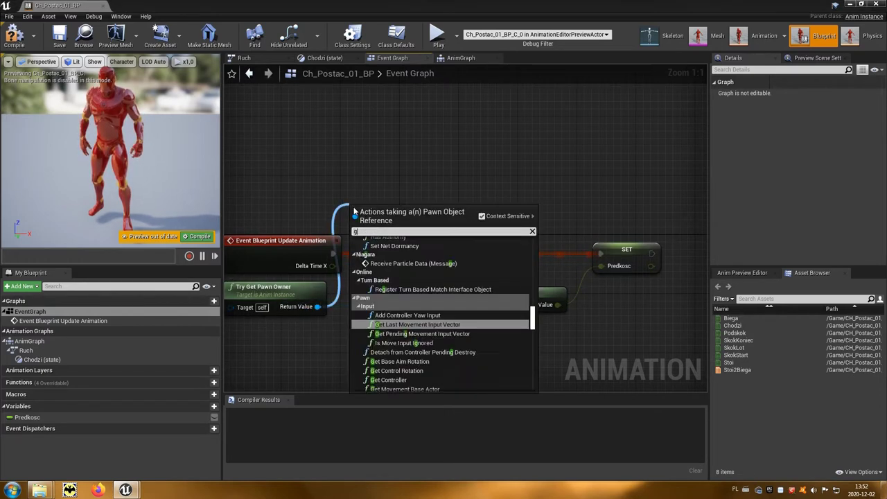
pyautogui.write('etmove')
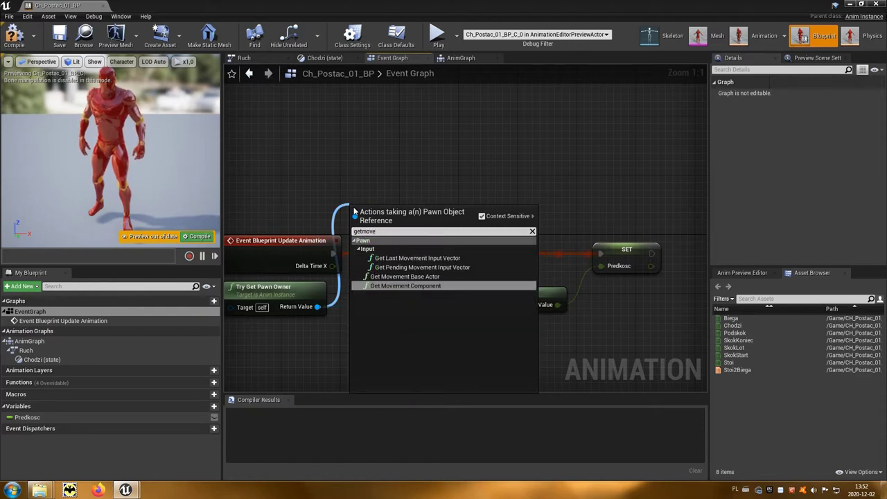
pyautogui.click(440, 288)
pyautogui.moveTo(422, 214)
pyautogui.mouseDown()
pyautogui.moveTo(428, 201)
pyautogui.moveTo(513, 205)
pyautogui.mouseUp()
pyautogui.write('f')
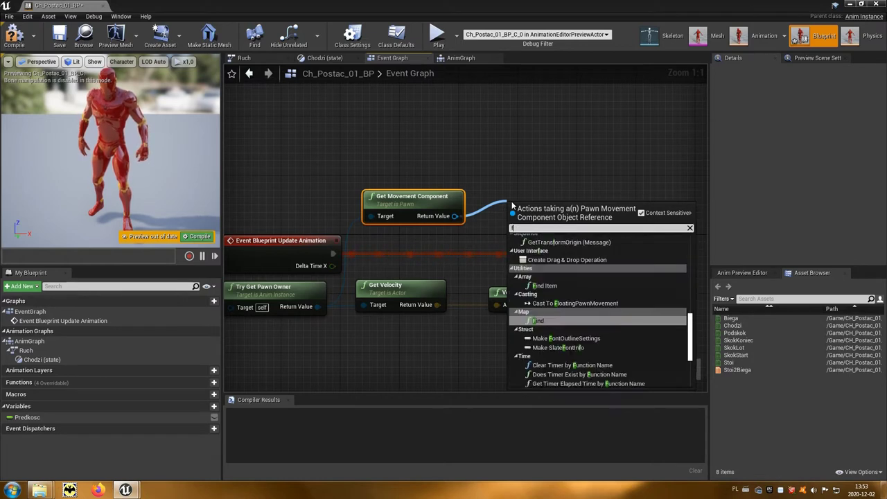
pyautogui.write('all')
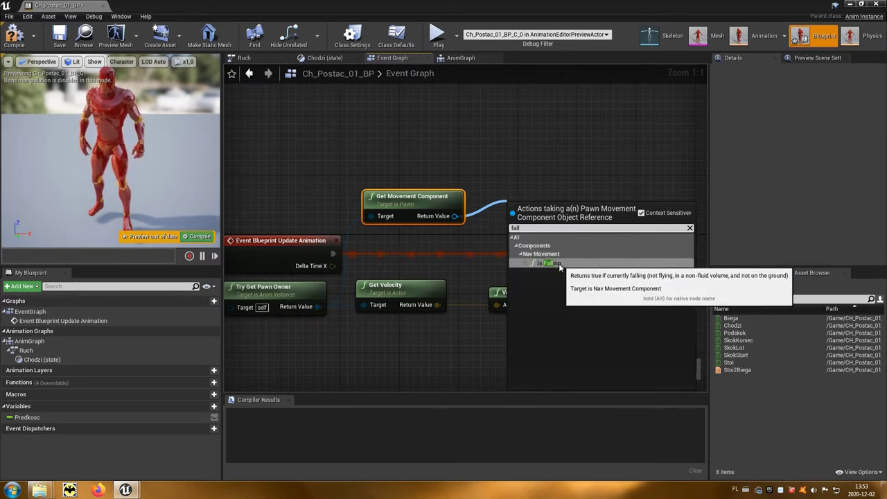
pyautogui.click(551, 264)
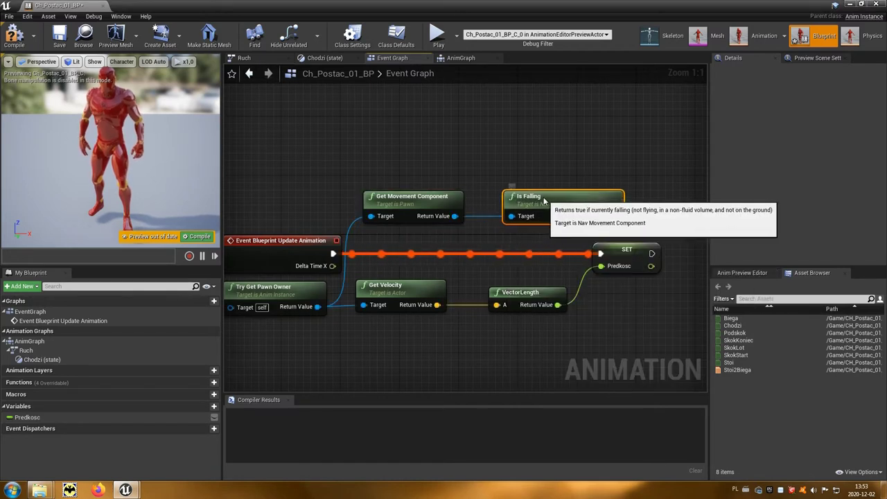
pyautogui.moveTo(550, 208); pyautogui.dragTo(542, 200)
pyautogui.moveTo(635, 178); pyautogui.dragTo(516, 176, button='right')
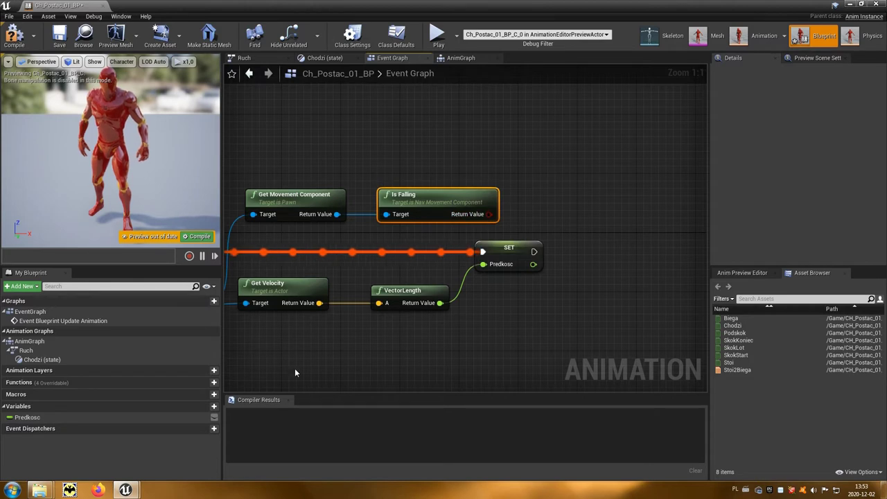
# Create the Boolean variable Lata and place a SET Lata node beside Is Falling.
pyautogui.click(204, 407)
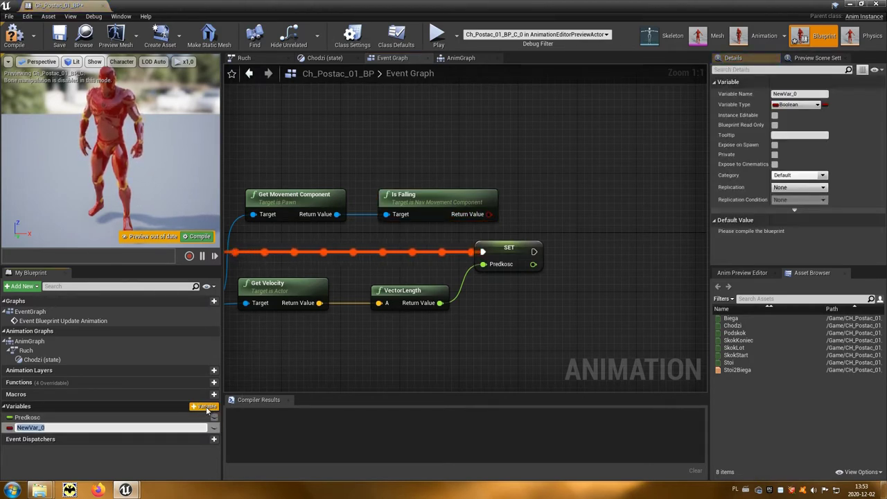
pyautogui.write('Lata')
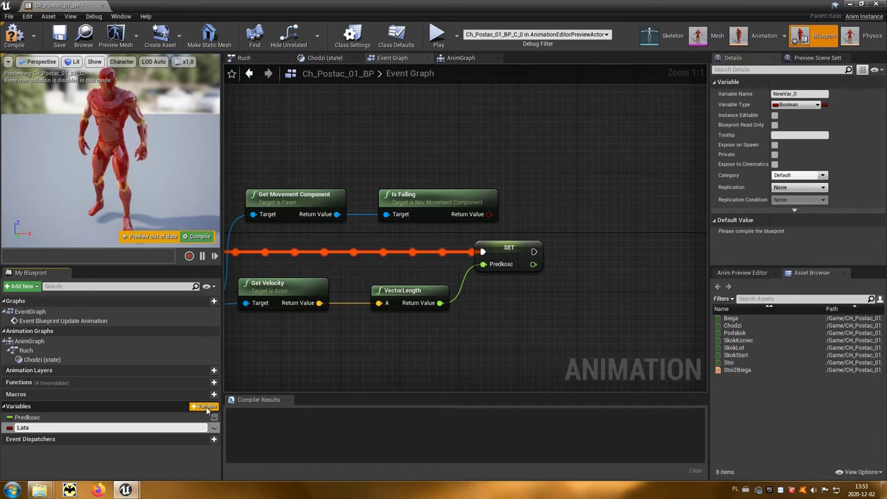
pyautogui.press('Return')
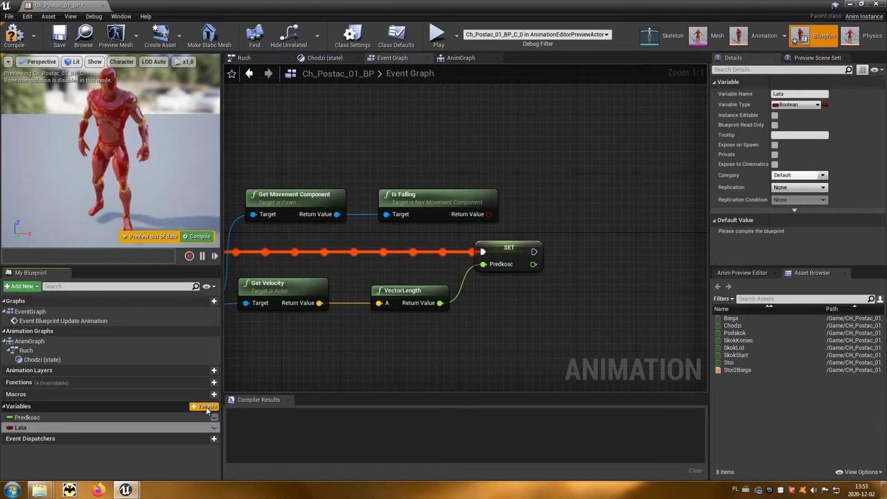
pyautogui.moveTo(67, 425); pyautogui.dragTo(531, 180)
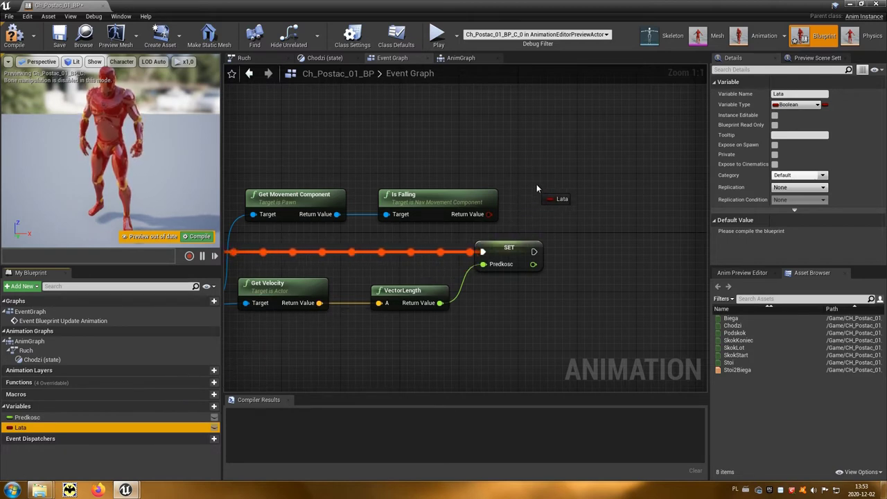
pyautogui.moveTo(538, 201); pyautogui.dragTo(538, 201)
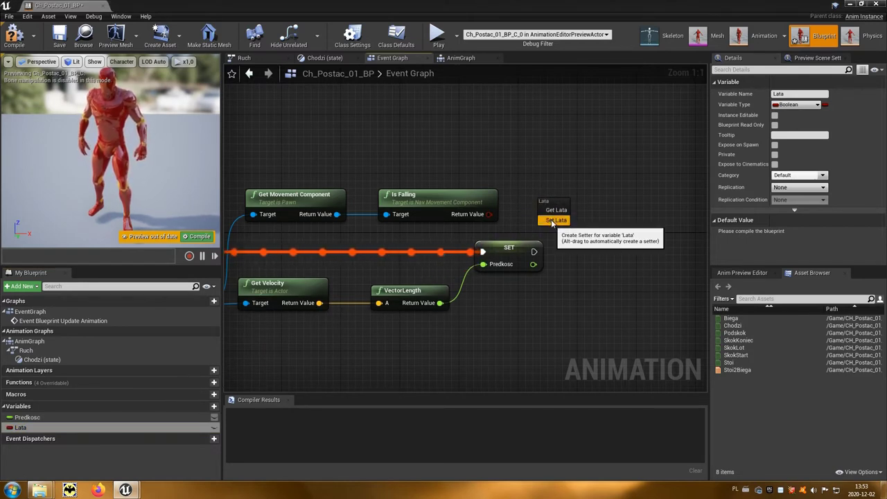
pyautogui.click(554, 218)
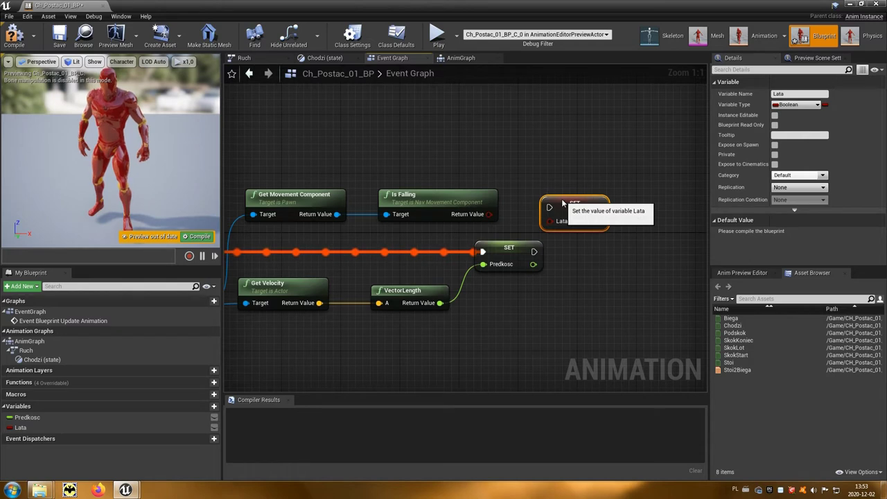
pyautogui.moveTo(563, 202); pyautogui.dragTo(563, 195)
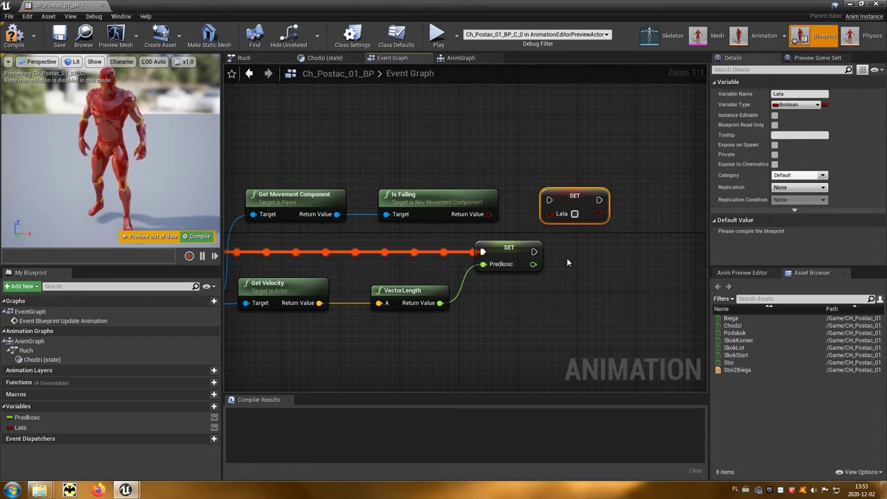
# Feed Is Falling into SET Lata, chain it before SET Predkosc, and compile.
pyautogui.moveTo(530, 266); pyautogui.dragTo(448, 274, button='right')
pyautogui.moveTo(447, 274); pyautogui.dragTo(603, 274)
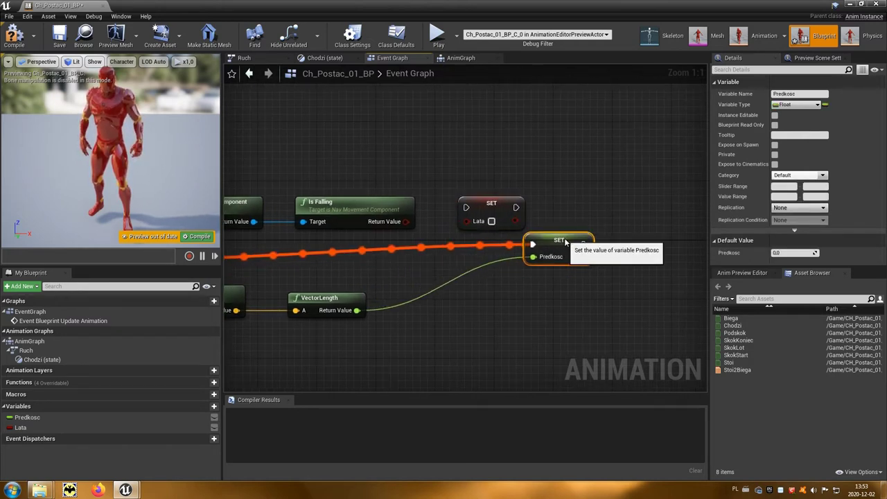
pyautogui.moveTo(474, 200); pyautogui.dragTo(449, 246)
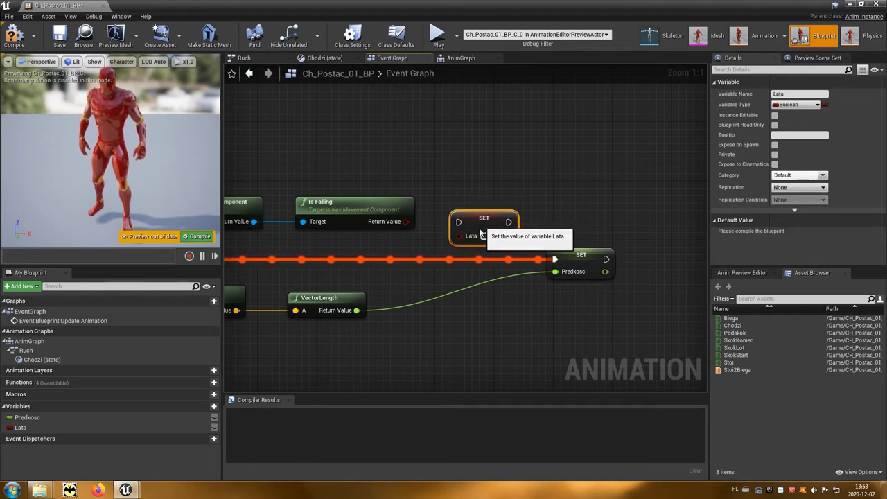
pyautogui.moveTo(405, 222); pyautogui.dragTo(446, 275)
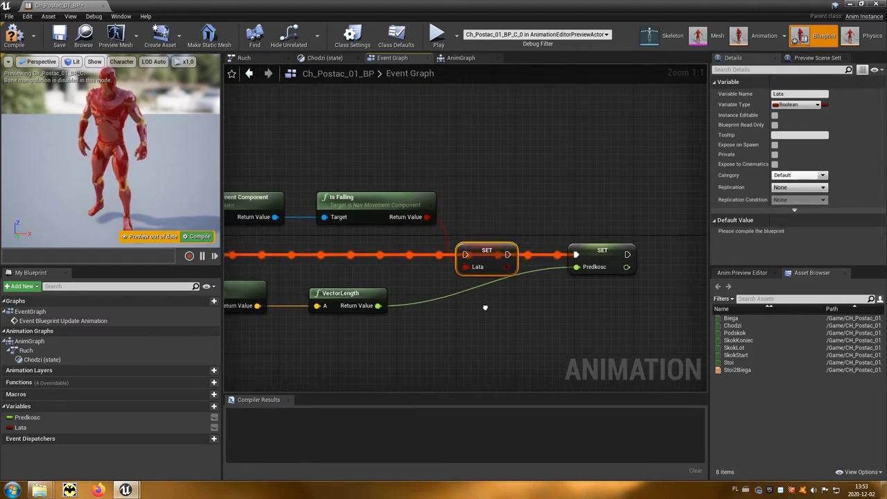
pyautogui.moveTo(299, 295); pyautogui.dragTo(422, 296, button='right')
pyautogui.moveTo(257, 261); pyautogui.dragTo(681, 263)
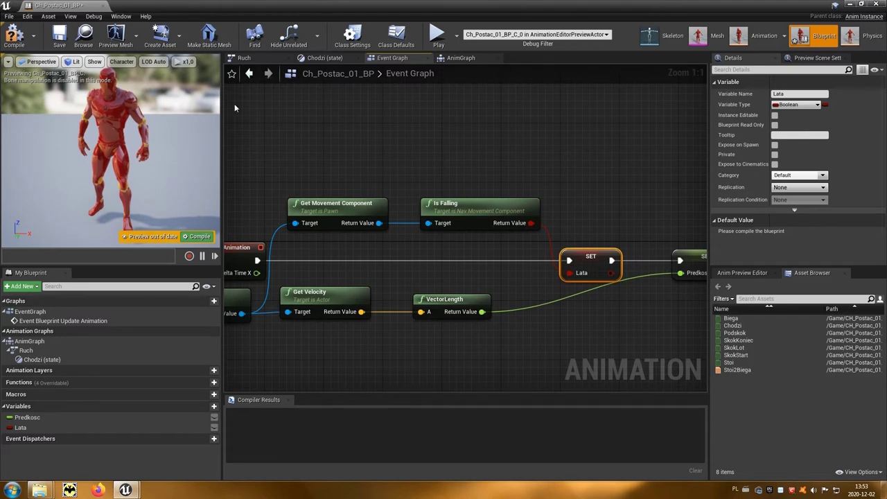
pyautogui.click(14, 38)
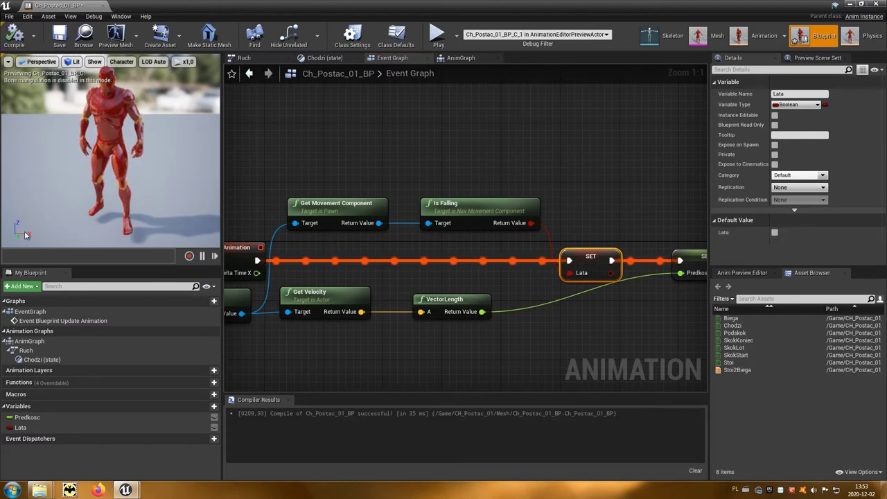
pyautogui.click(36, 341)
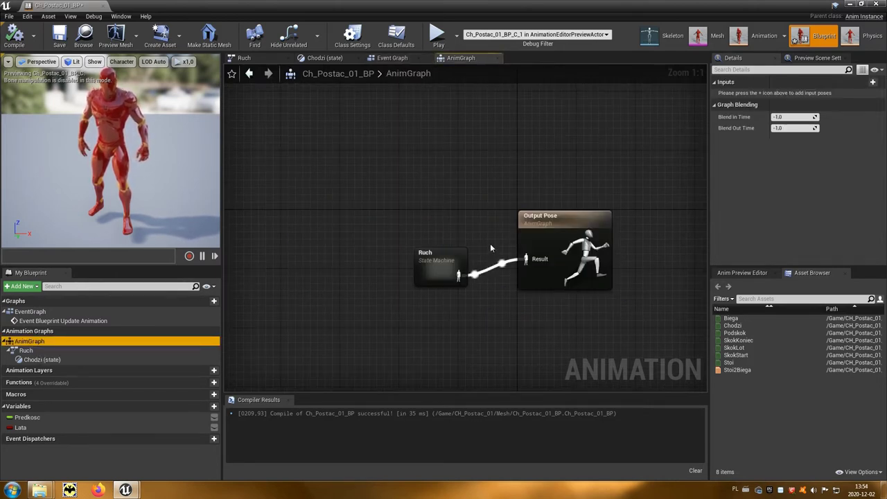
# Open the Ruch state machine and add a SkokStart state from the SkokStart animation.
pyautogui.click(436, 269)
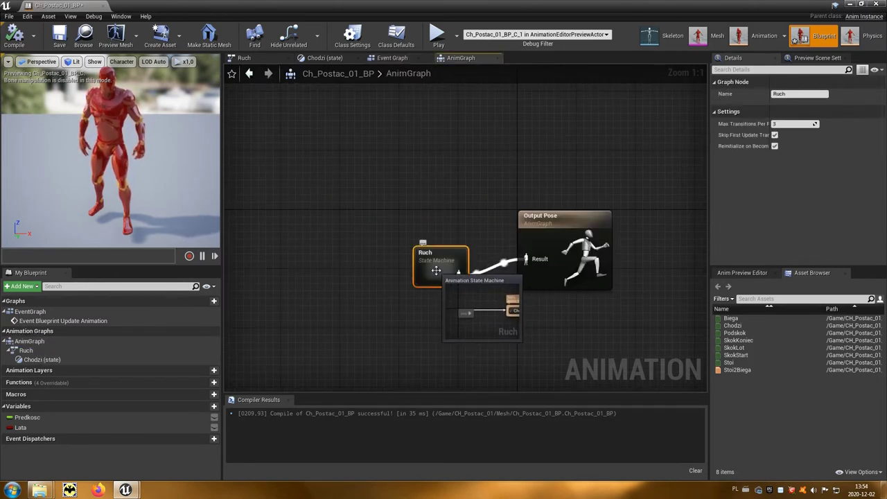
pyautogui.doubleClick(436, 274)
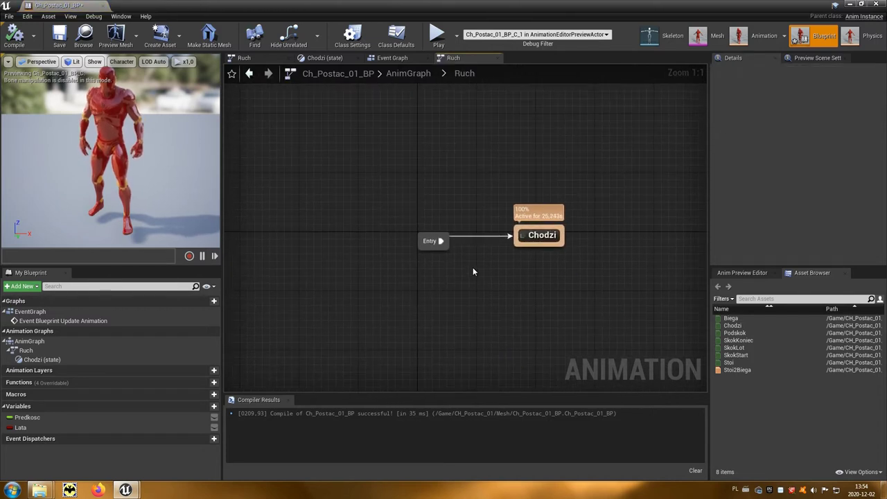
pyautogui.moveTo(533, 278); pyautogui.dragTo(414, 299, button='right')
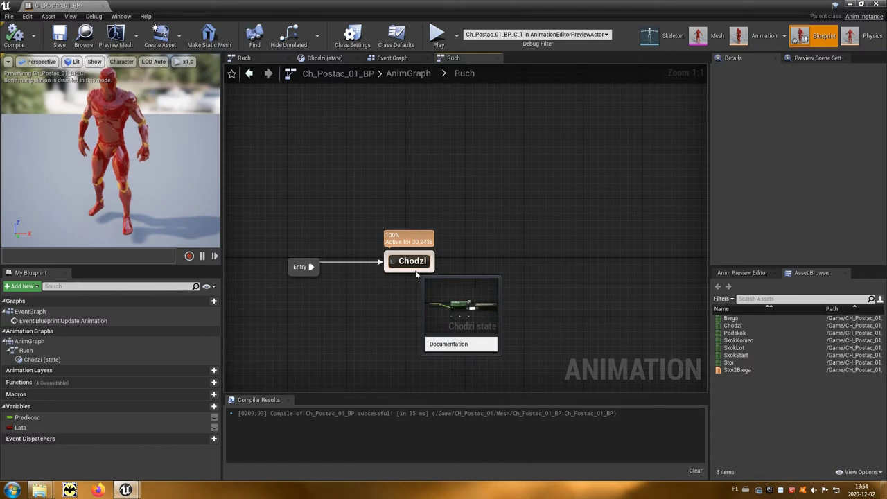
pyautogui.click(747, 355)
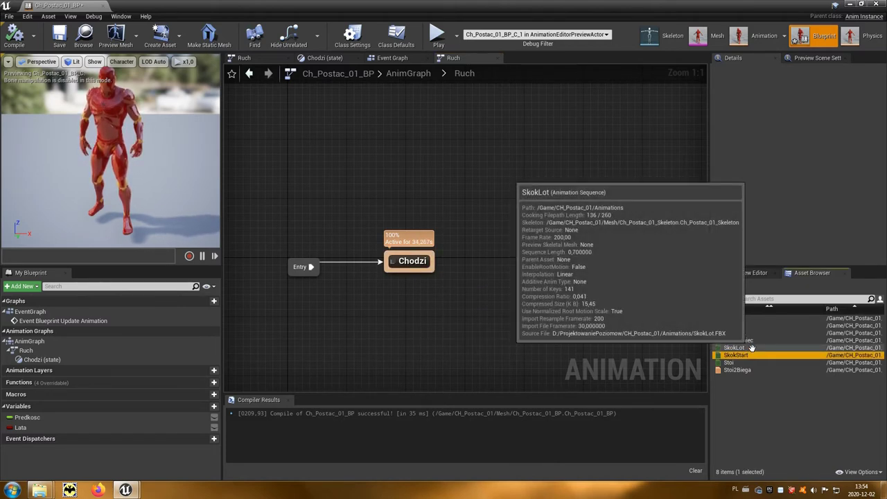
pyautogui.click(753, 340)
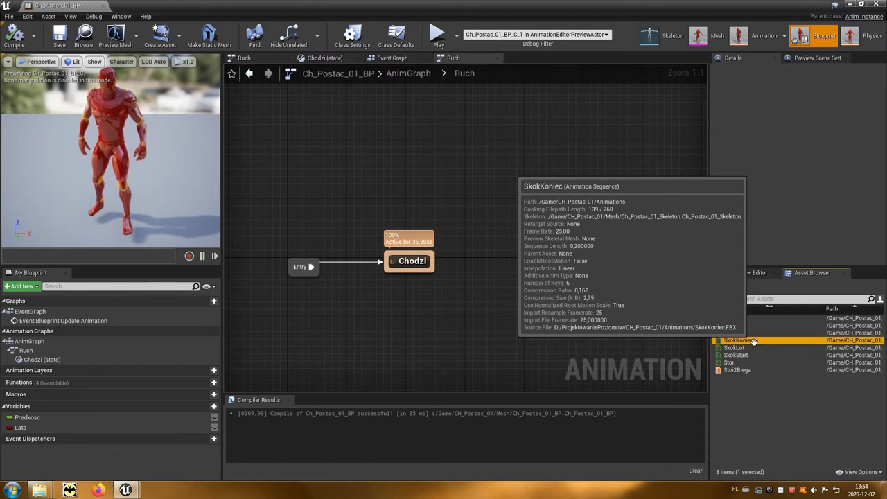
pyautogui.click(750, 355)
pyautogui.moveTo(750, 354); pyautogui.dragTo(541, 192)
# Add SkokLot and SkokKoniec states from their animations and commit the SkokKoniec name.
pyautogui.moveTo(601, 292); pyautogui.dragTo(528, 277, button='right')
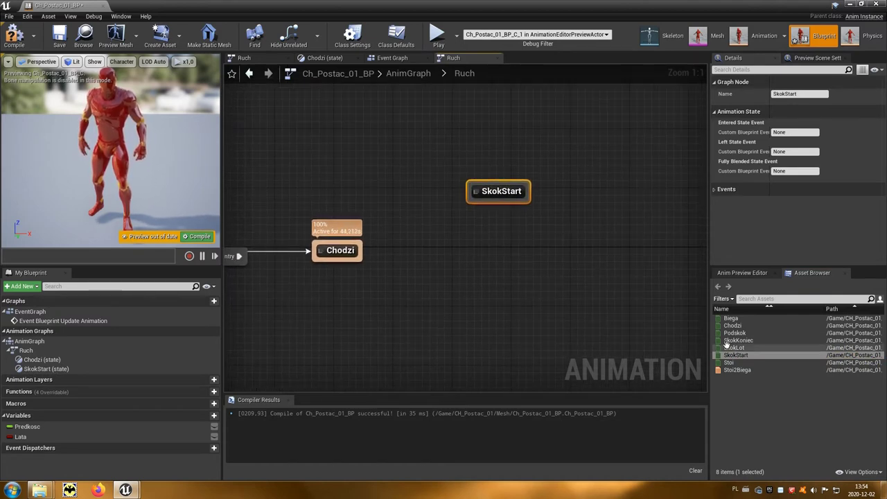
pyautogui.click(728, 348)
pyautogui.moveTo(726, 348); pyautogui.dragTo(619, 253)
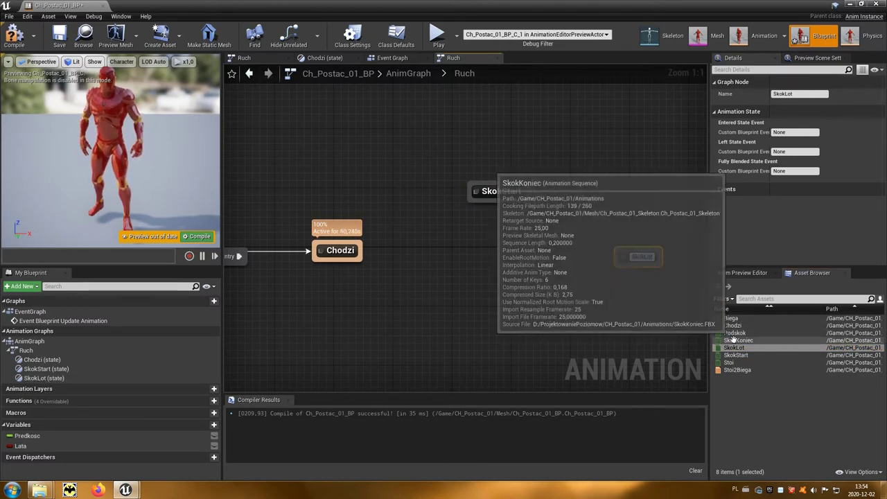
pyautogui.moveTo(737, 341); pyautogui.dragTo(473, 288)
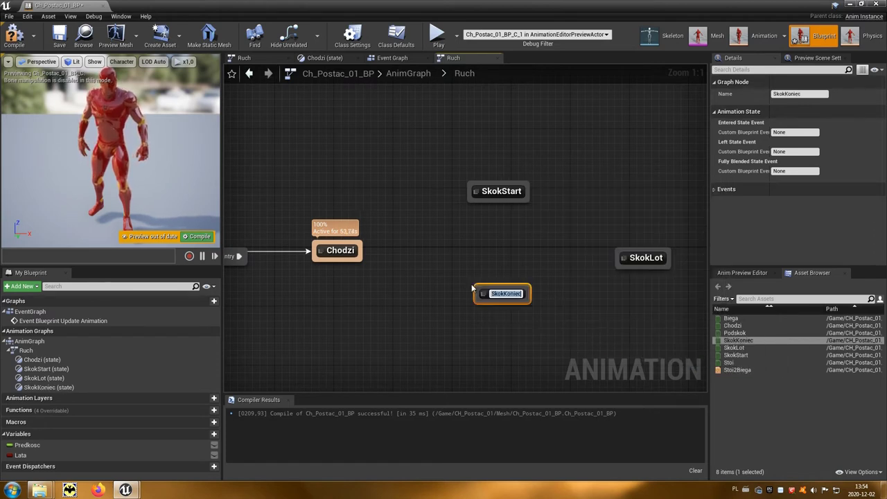
pyautogui.click(504, 323)
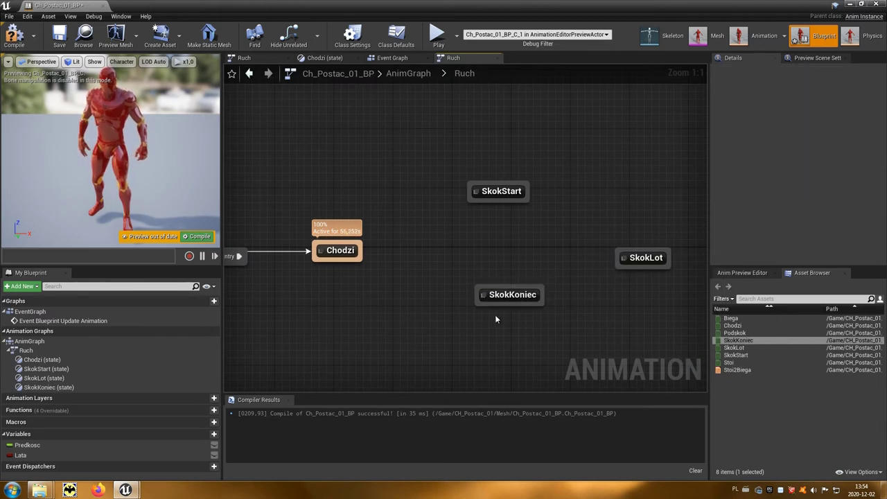
pyautogui.moveTo(368, 247); pyautogui.dragTo(472, 202)
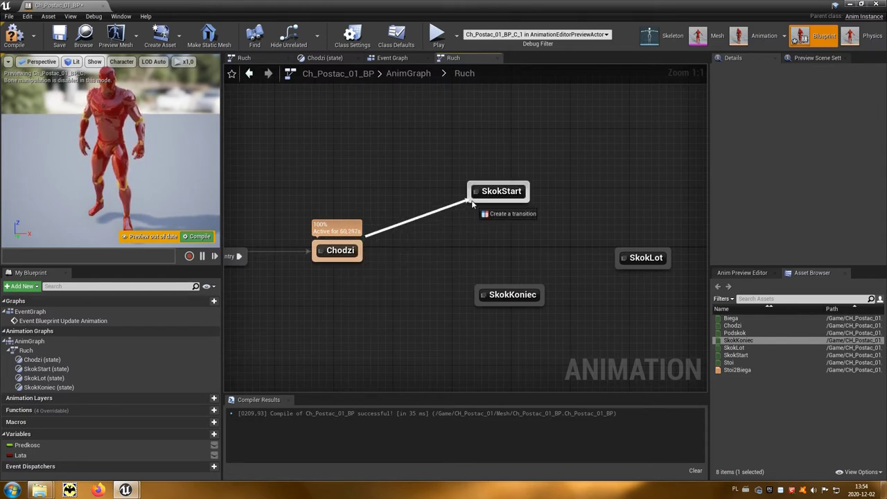
# Create transitions Chodzi → SkokStart → SkokLot → SkokKoniec → Chodzi and compile.
pyautogui.moveTo(472, 203); pyautogui.dragTo(472, 202)
pyautogui.moveTo(526, 202); pyautogui.dragTo(621, 257)
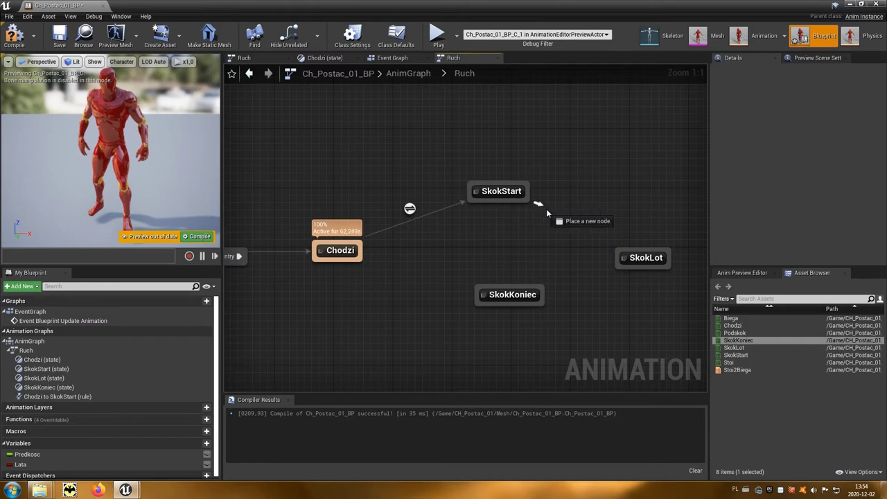
pyautogui.moveTo(621, 256); pyautogui.dragTo(543, 288)
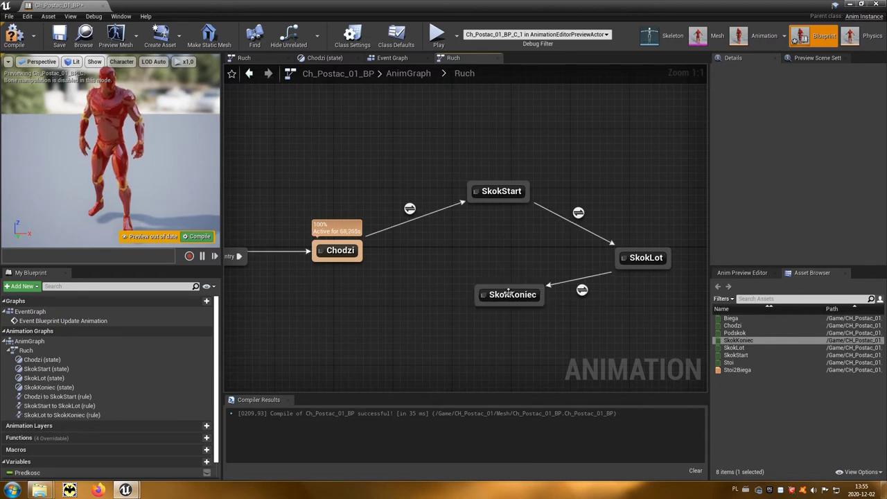
pyautogui.moveTo(477, 287); pyautogui.dragTo(361, 262)
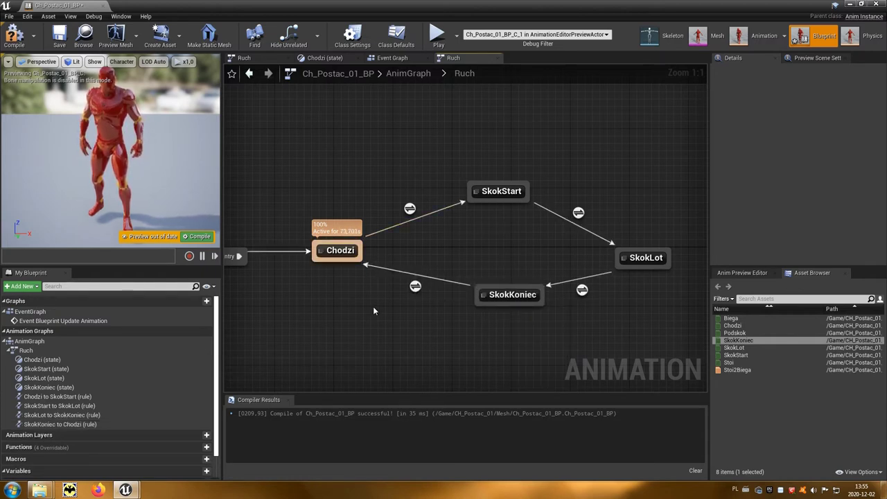
pyautogui.click(20, 42)
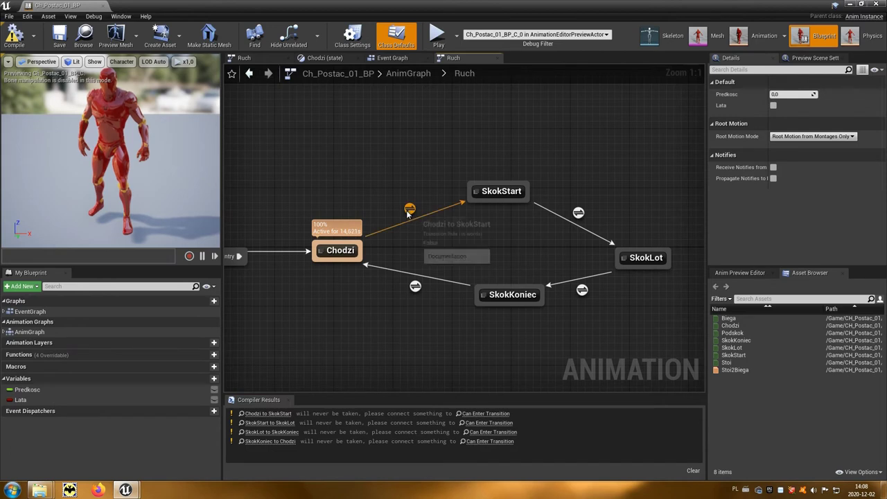
pyautogui.doubleClick(409, 210)
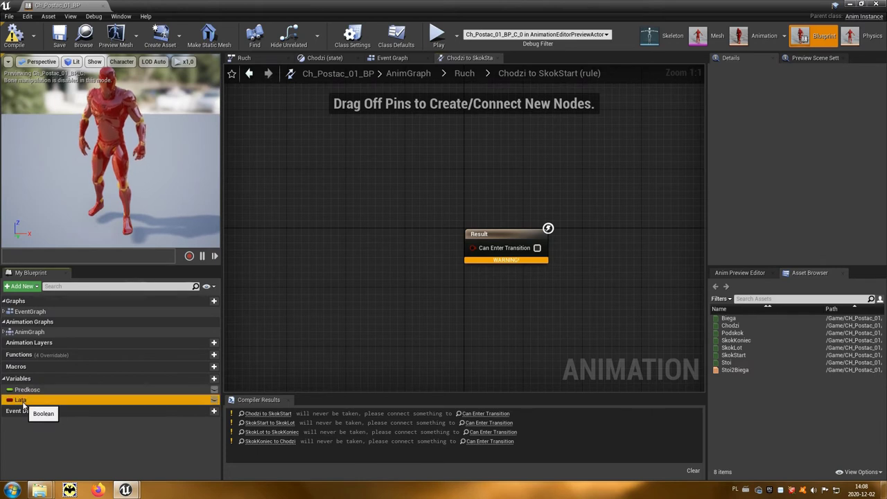
# Wire a Get Lata node into Can Enter Transition for Chodzi → SkokStart and compile.
pyautogui.moveTo(20, 401); pyautogui.dragTo(268, 278)
pyautogui.moveTo(329, 242); pyautogui.dragTo(335, 236)
pyautogui.click(346, 240)
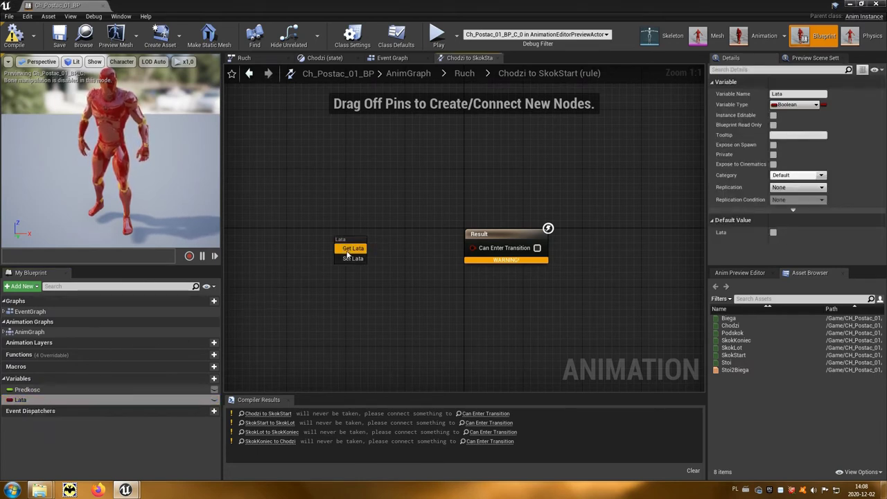
pyautogui.moveTo(381, 243); pyautogui.dragTo(473, 251)
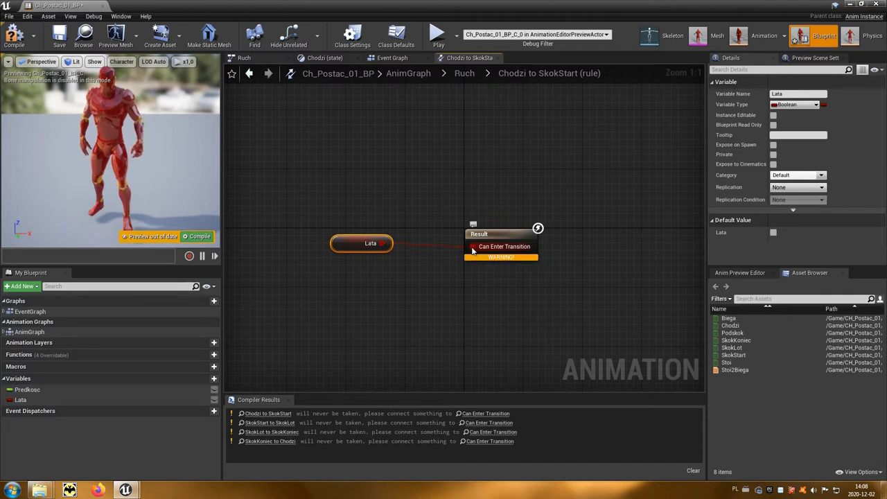
pyautogui.click(14, 36)
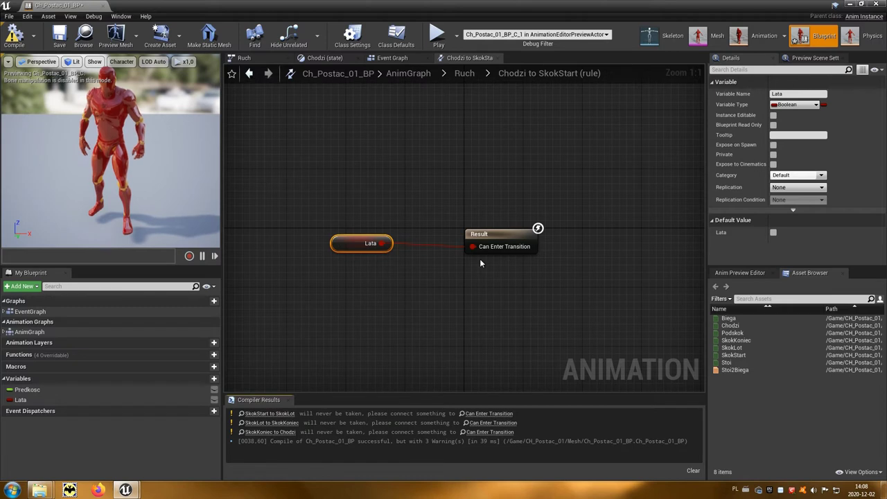
pyautogui.click(465, 75)
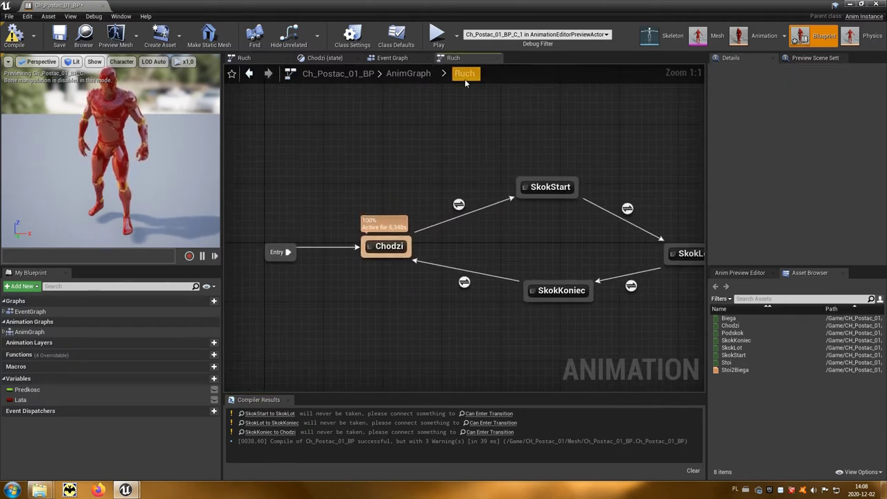
pyautogui.doubleClick(627, 208)
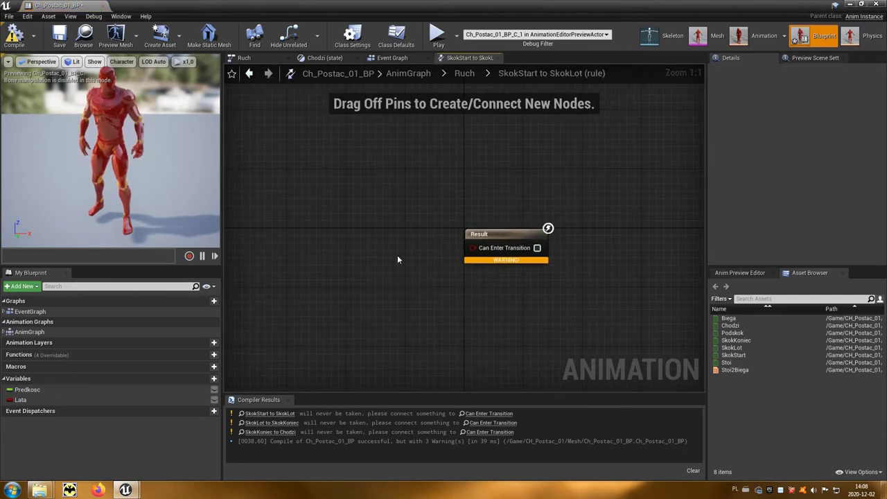
# Add a Time Remaining (ratio) node for SkokStart to the SkokStart→SkokLot rule graph.
pyautogui.rightClick(322, 266)
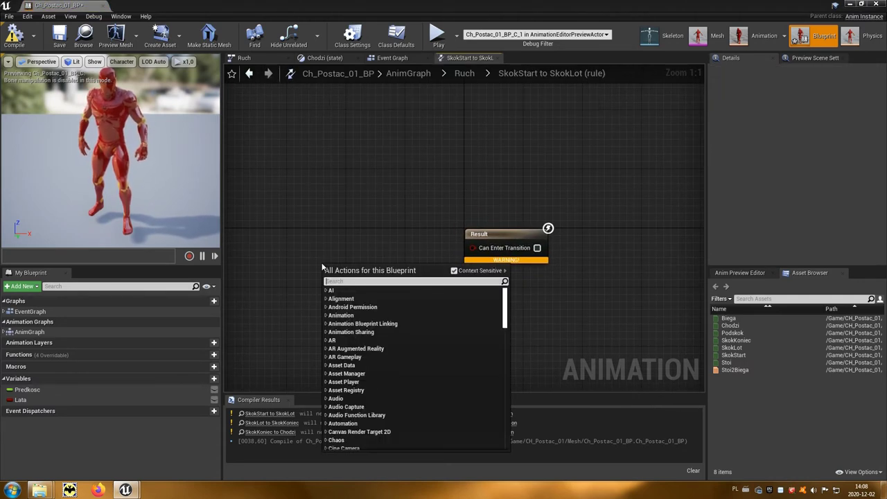
pyautogui.write('timerem')
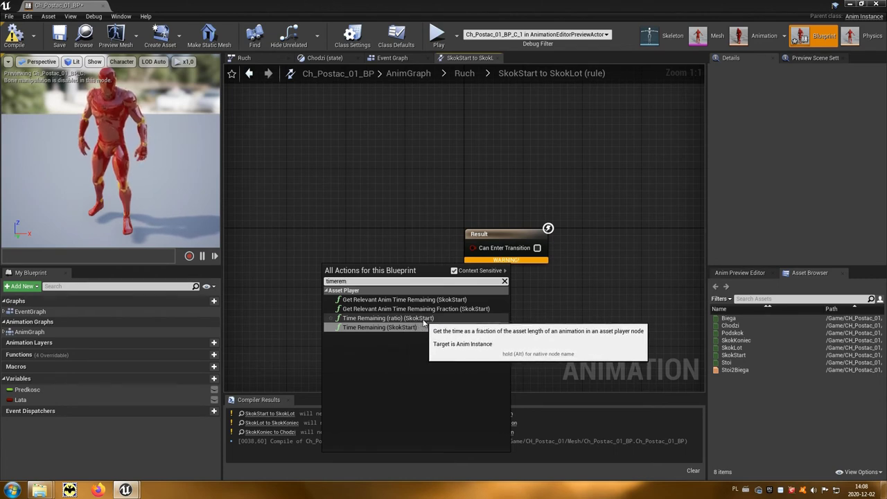
pyautogui.click(423, 319)
pyautogui.moveTo(385, 272)
pyautogui.mouseDown()
pyautogui.moveTo(337, 244)
pyautogui.moveTo(301, 237)
pyautogui.mouseUp()
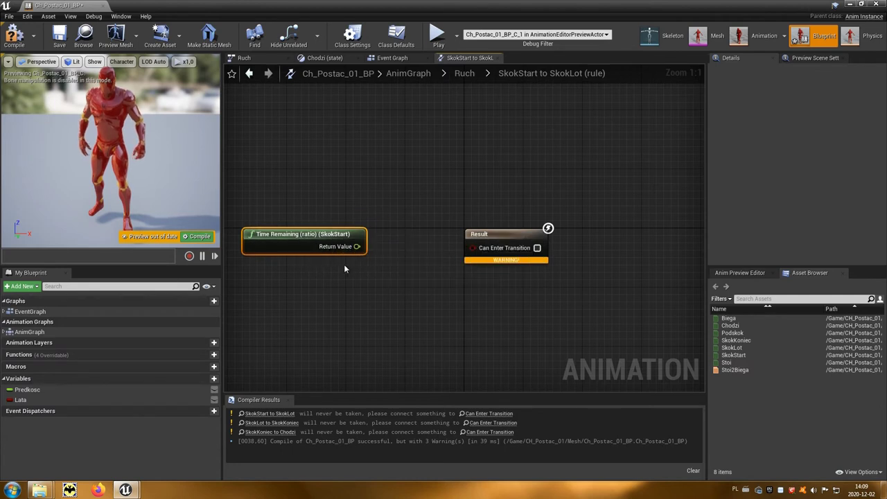
# Feed the ratio into a less-than-0.1 check driving Can Enter Transition, compile, and return to Ruch.
pyautogui.moveTo(356, 247); pyautogui.dragTo(389, 293)
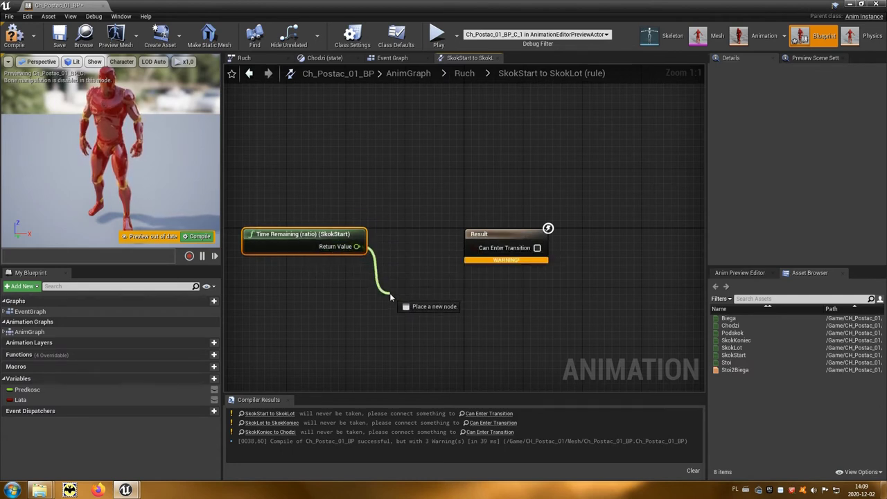
pyautogui.write('<')
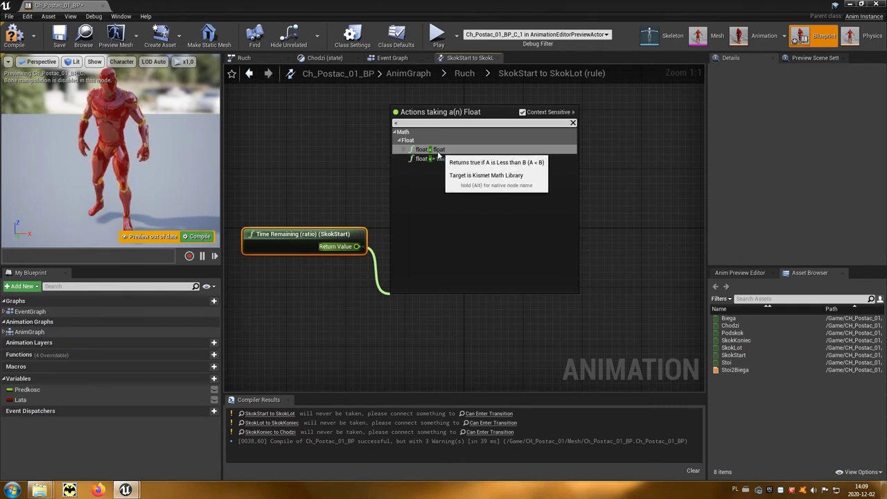
pyautogui.click(442, 155)
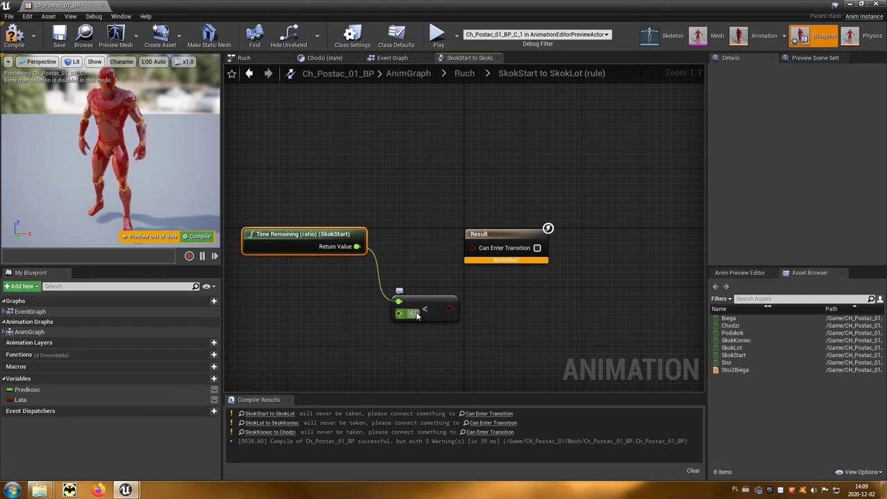
pyautogui.moveTo(450, 308); pyautogui.dragTo(470, 254)
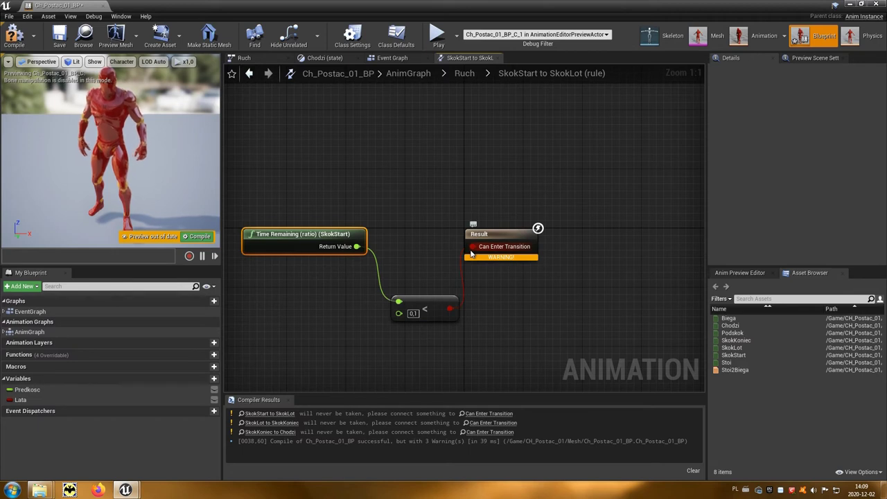
pyautogui.click(11, 40)
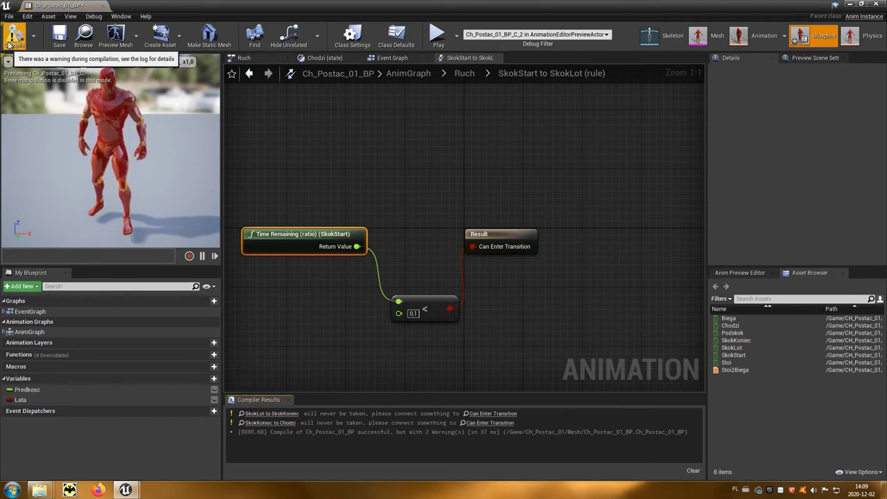
pyautogui.click(463, 76)
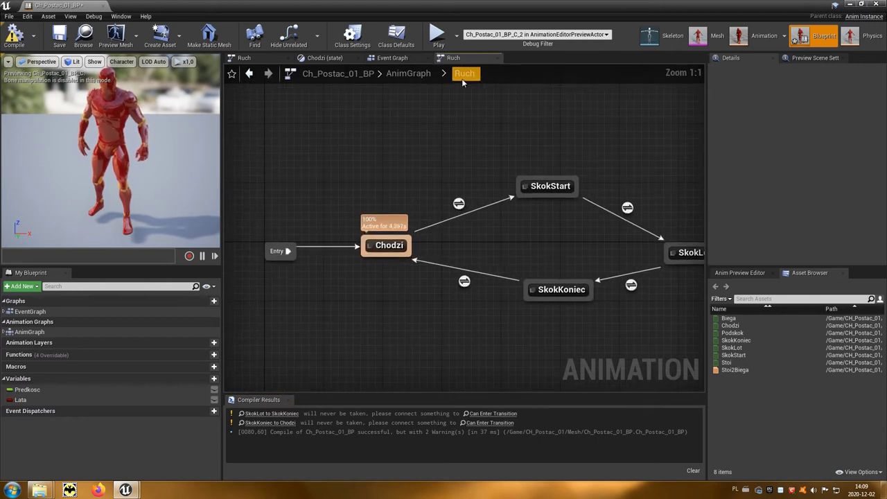
# Make the SkokLot→SkokKoniec rule fire when Lata is false, using a NOT node.
pyautogui.doubleClick(632, 289)
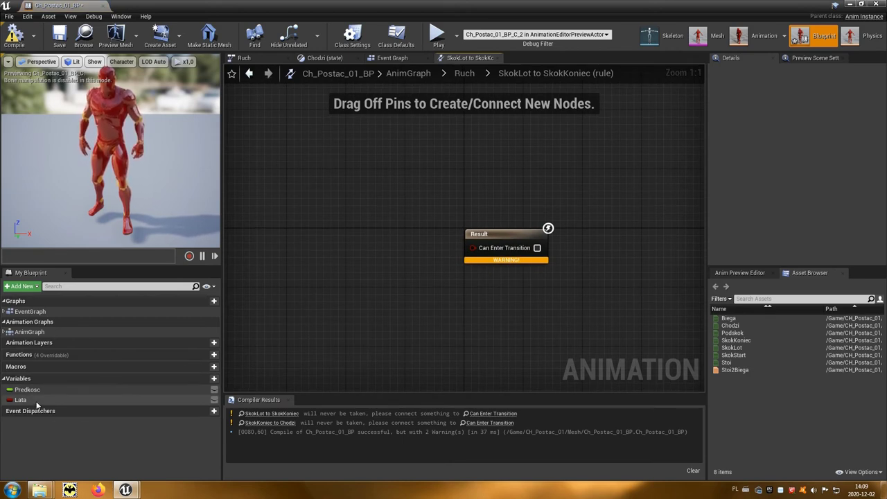
pyautogui.moveTo(21, 401); pyautogui.dragTo(244, 286)
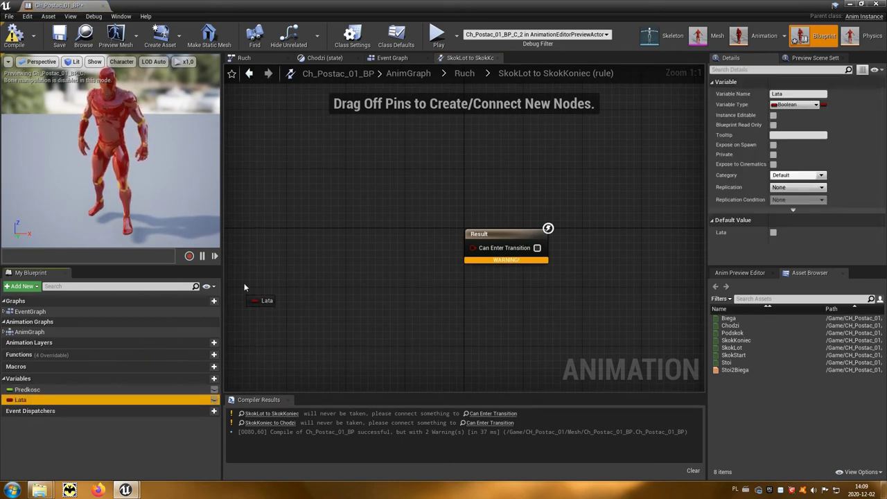
pyautogui.moveTo(276, 242); pyautogui.dragTo(277, 244)
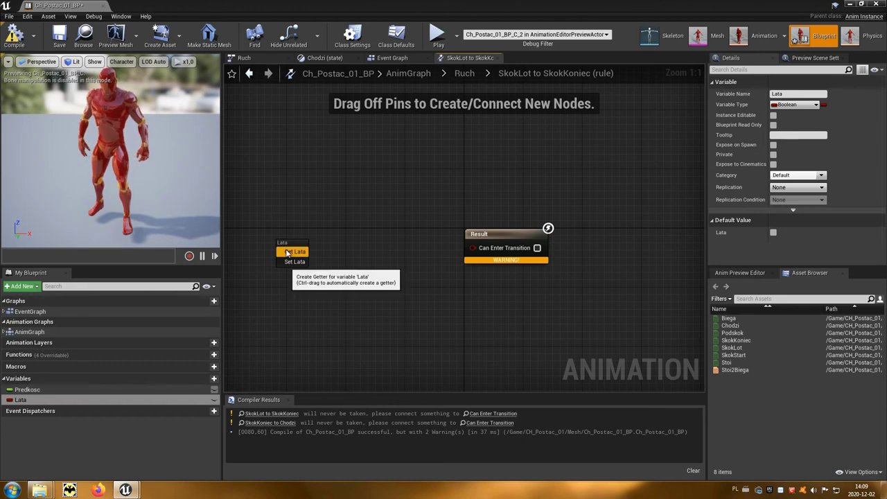
pyautogui.click(284, 252)
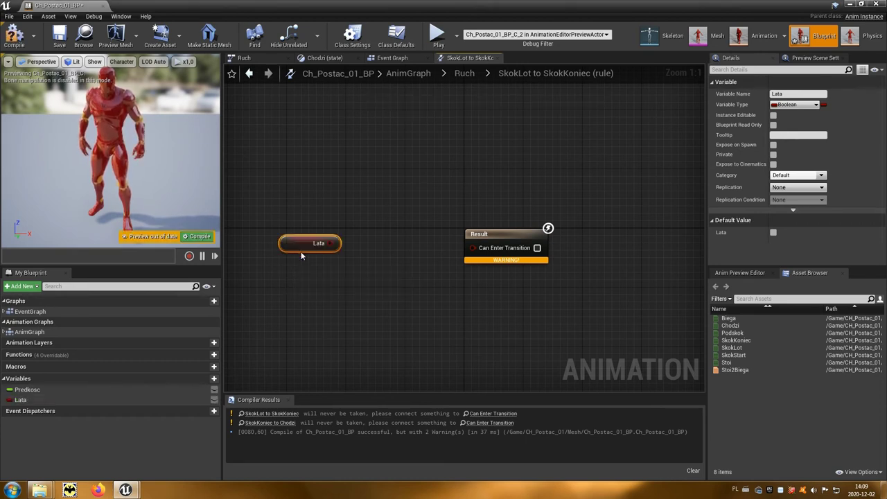
pyautogui.moveTo(336, 244); pyautogui.dragTo(360, 210)
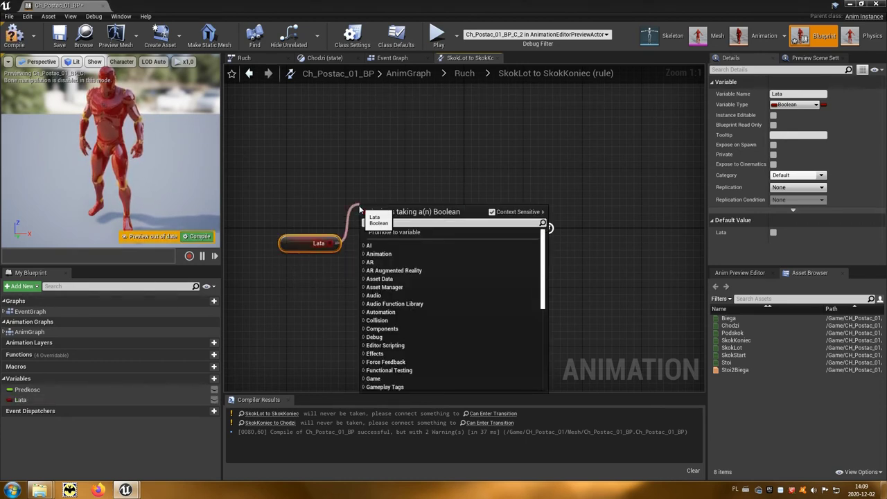
pyautogui.write('not')
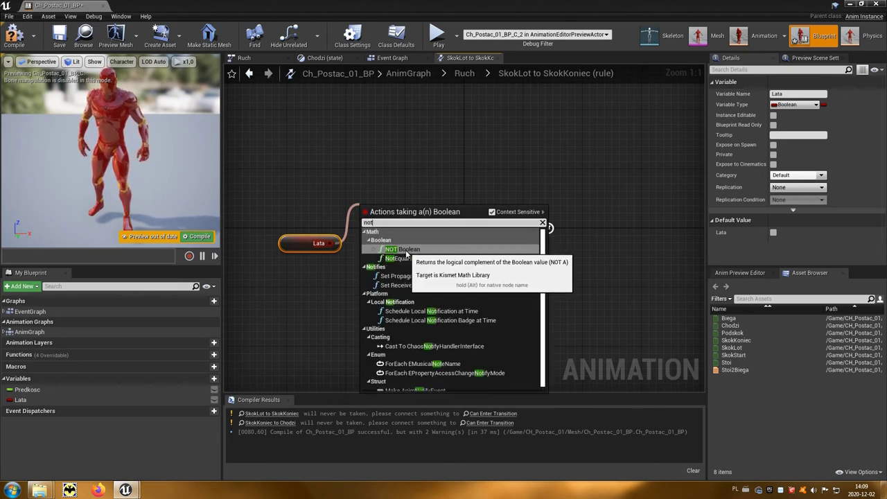
pyautogui.click(405, 251)
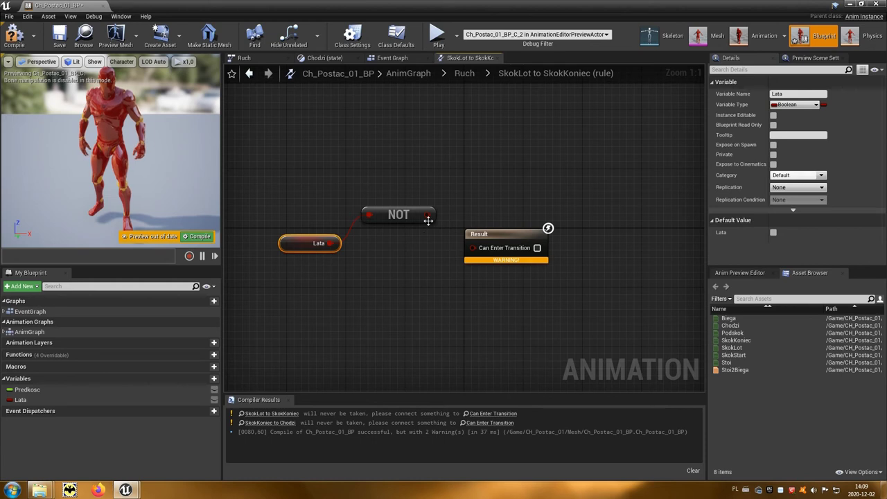
pyautogui.moveTo(429, 214); pyautogui.dragTo(472, 251)
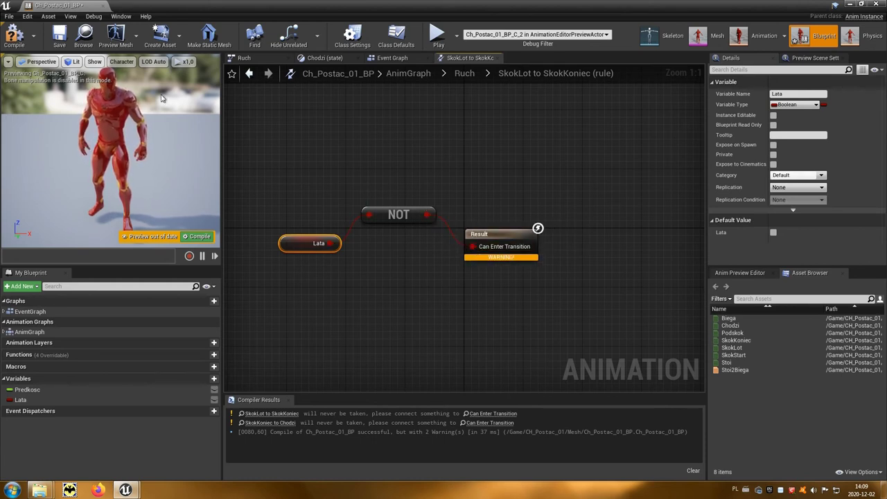
# Compile the blueprint and open the SkokKoniec→Chodzi transition rule from Ruch.
pyautogui.click(14, 35)
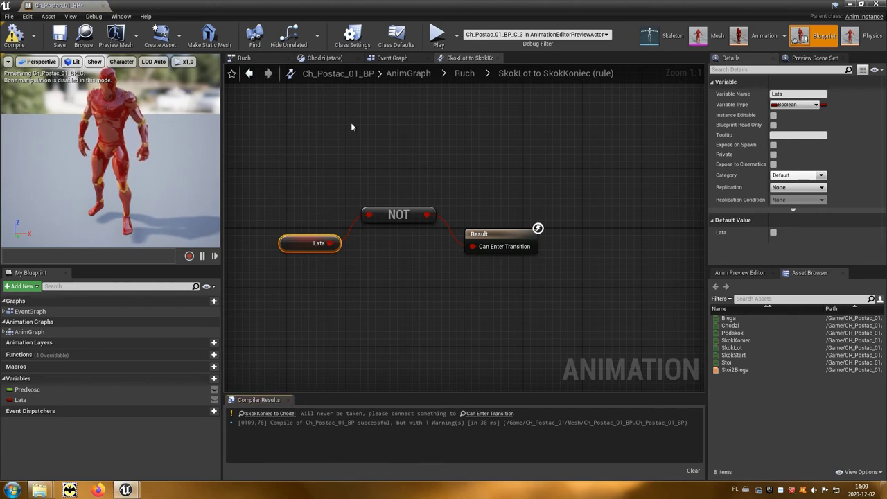
pyautogui.click(466, 80)
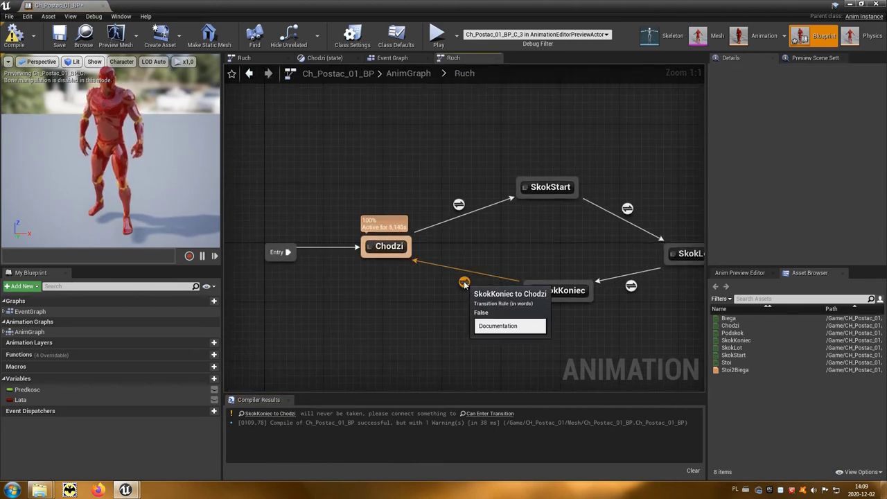
pyautogui.doubleClick(464, 283)
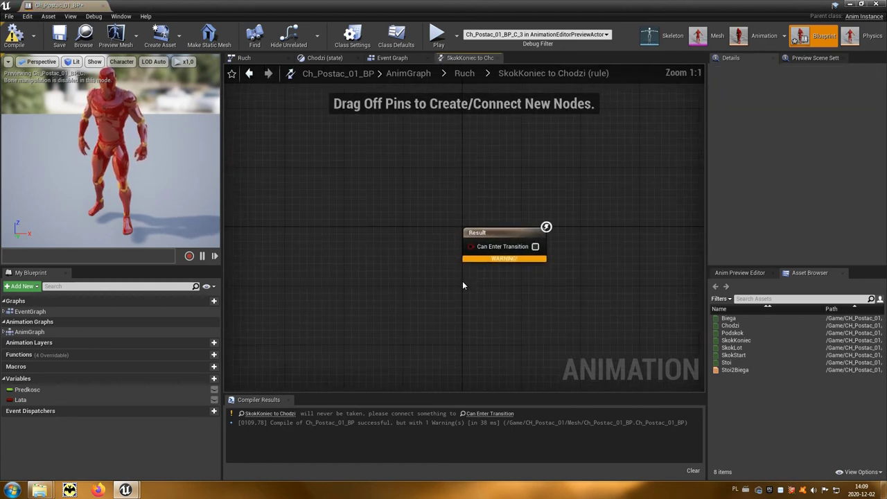
# Add SkokKoniec's Time Remaining (ratio) node and feed it into a float less-than comparison.
pyautogui.rightClick(280, 255)
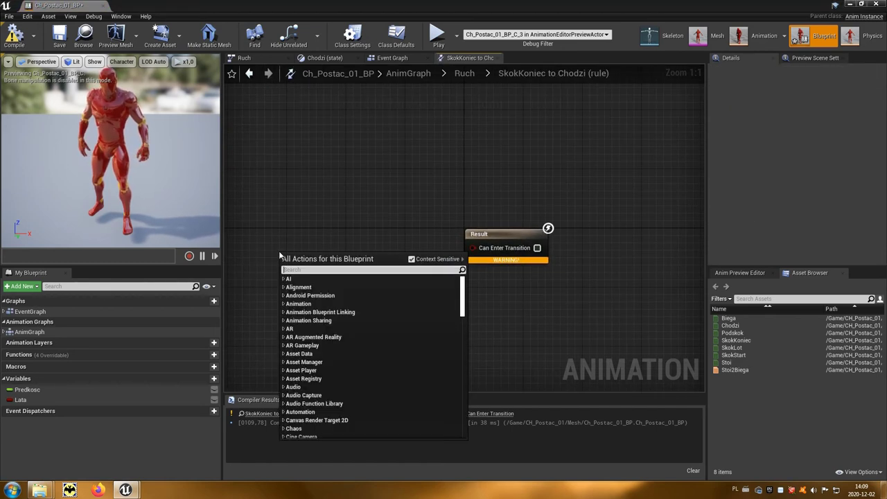
pyautogui.write('timerem')
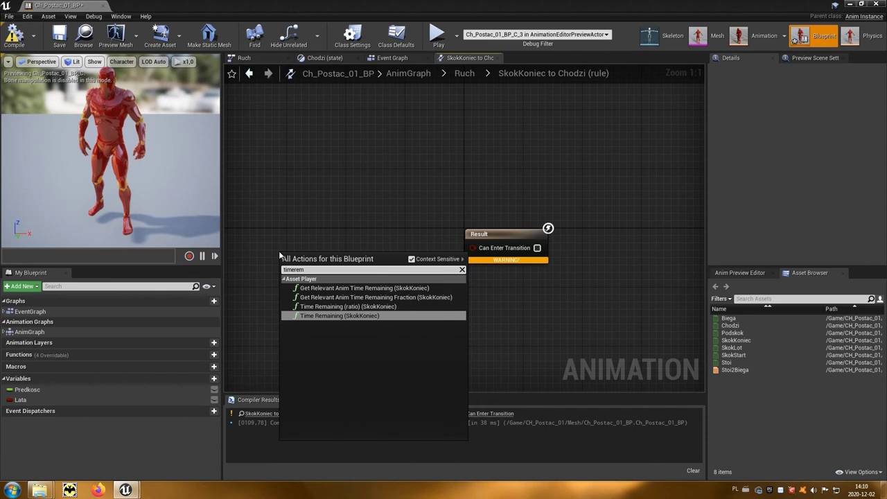
pyautogui.click(390, 307)
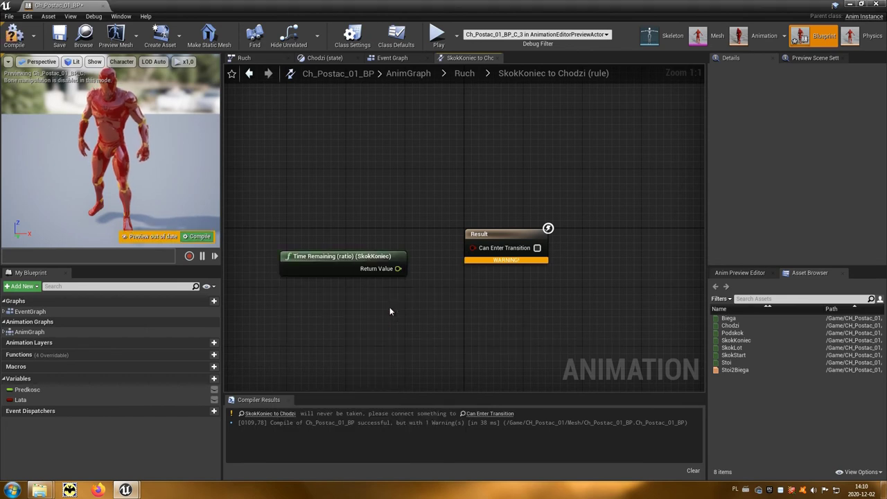
pyautogui.moveTo(362, 273)
pyautogui.mouseDown()
pyautogui.moveTo(325, 251)
pyautogui.moveTo(407, 314)
pyautogui.mouseUp()
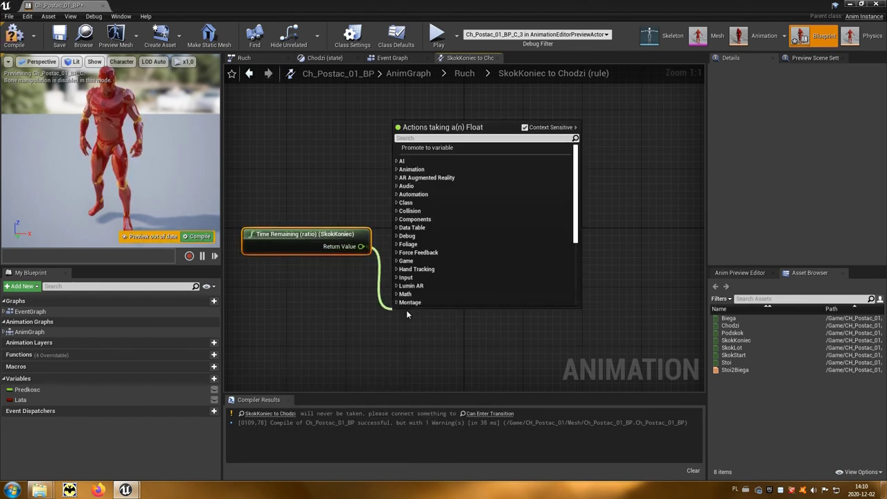
pyautogui.write('<')
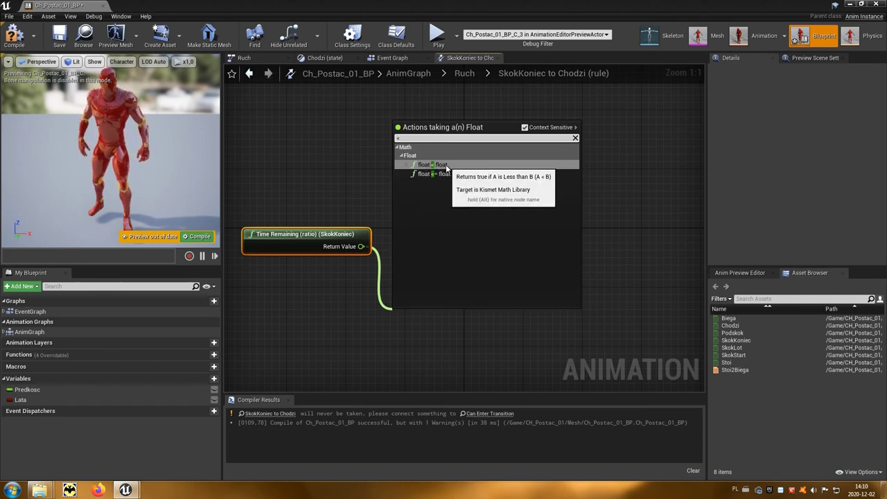
pyautogui.click(435, 166)
# Set the comparison threshold to 0.1, wire it to Can Enter Transition, compile, and return to Ruch.
pyautogui.click(414, 329)
pyautogui.write('0.1')
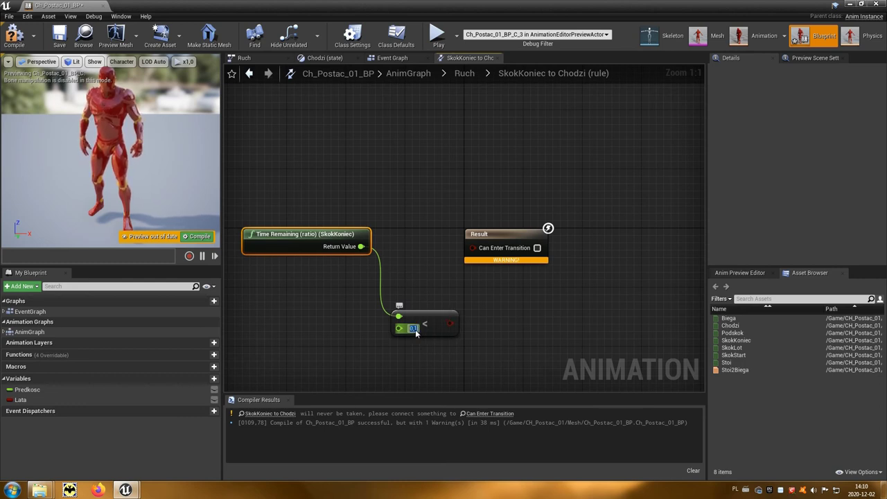
pyautogui.moveTo(450, 323); pyautogui.dragTo(473, 248)
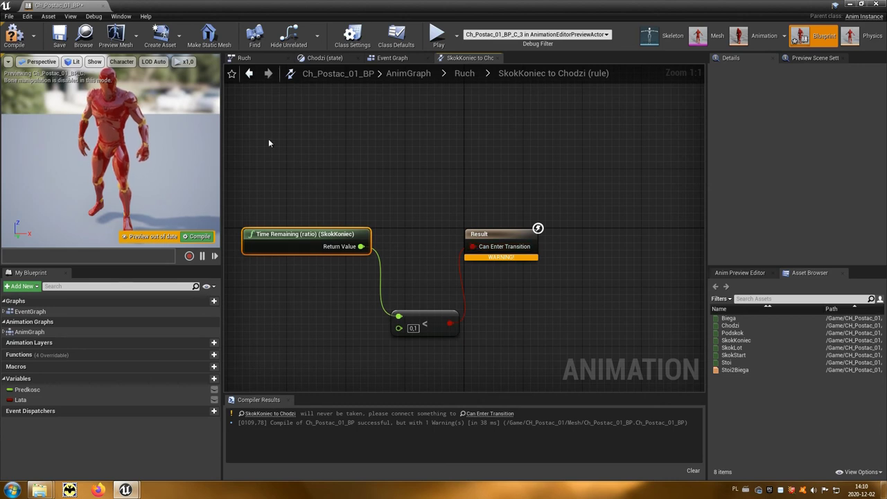
pyautogui.click(14, 39)
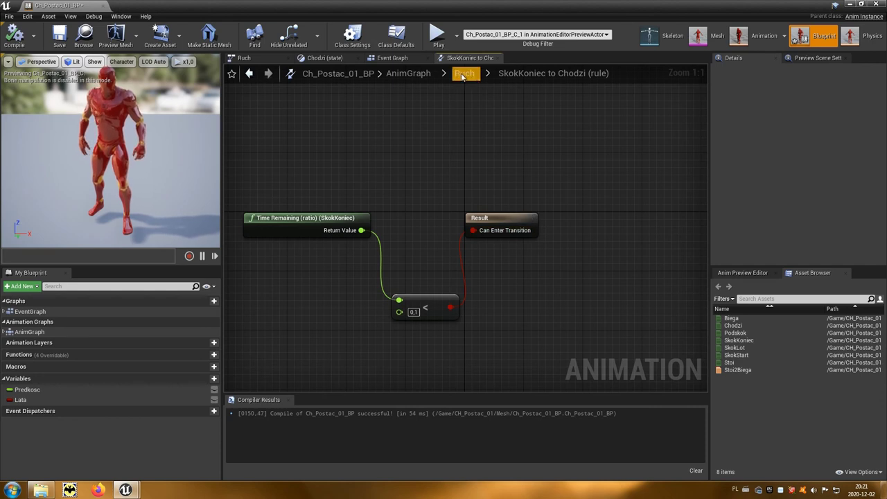
pyautogui.click(462, 77)
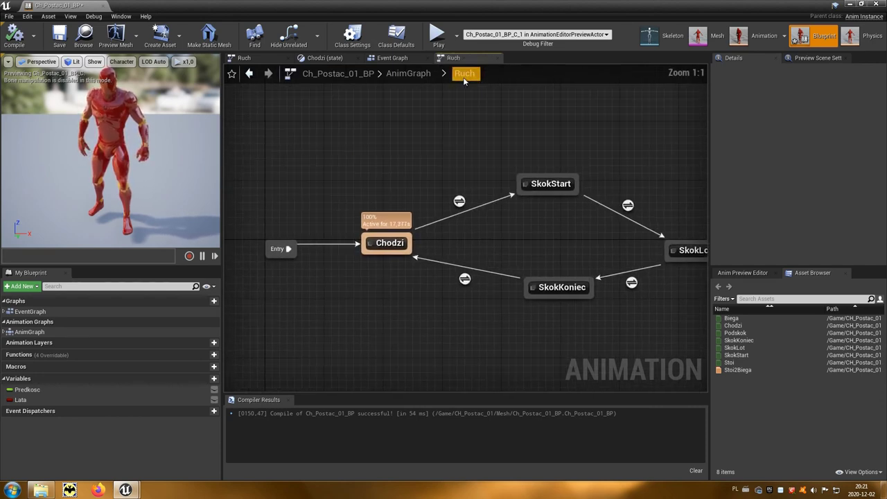
# Turn off Loop Animation on the Play SkokStart node inside the SkokStart state.
pyautogui.click(549, 187)
pyautogui.doubleClick(549, 187)
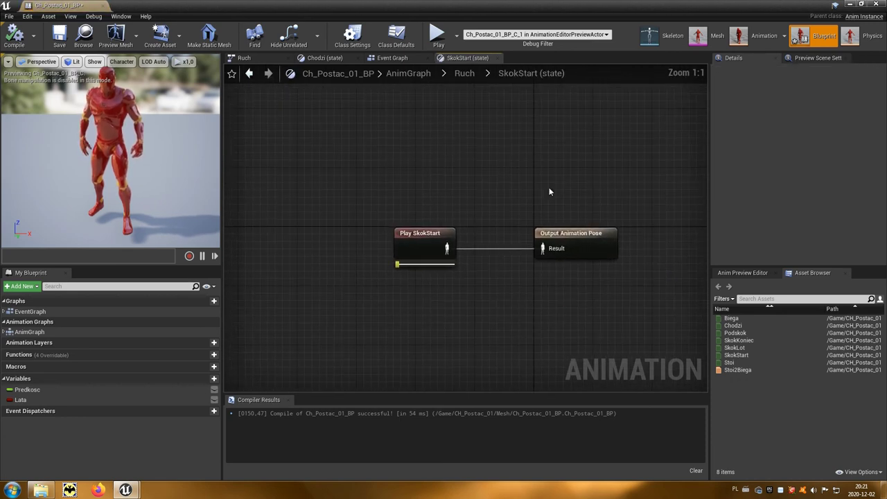
pyautogui.click(441, 235)
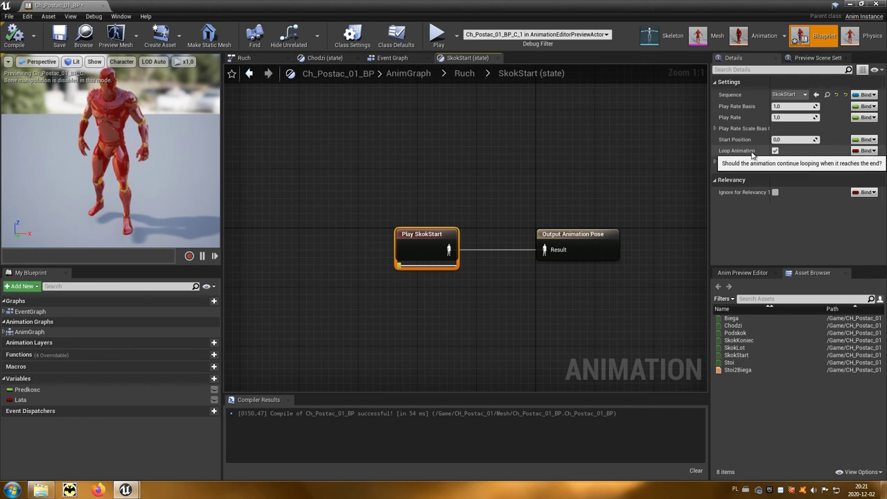
pyautogui.click(776, 151)
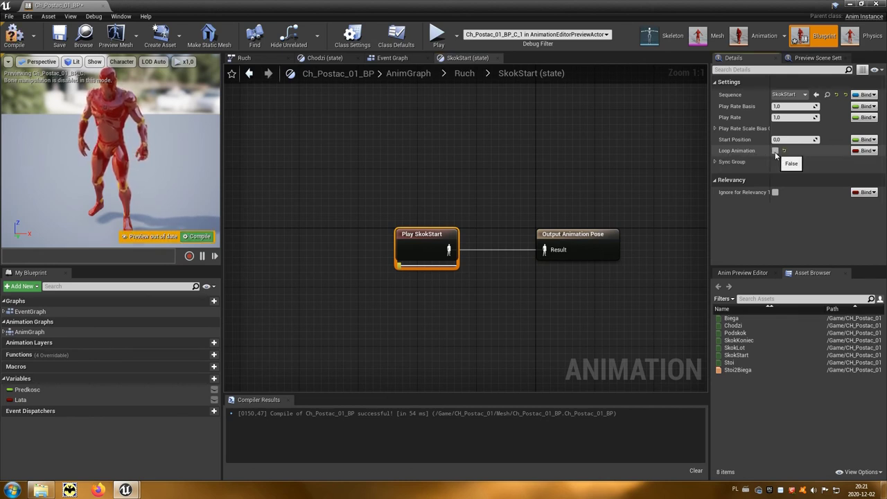
pyautogui.click(470, 81)
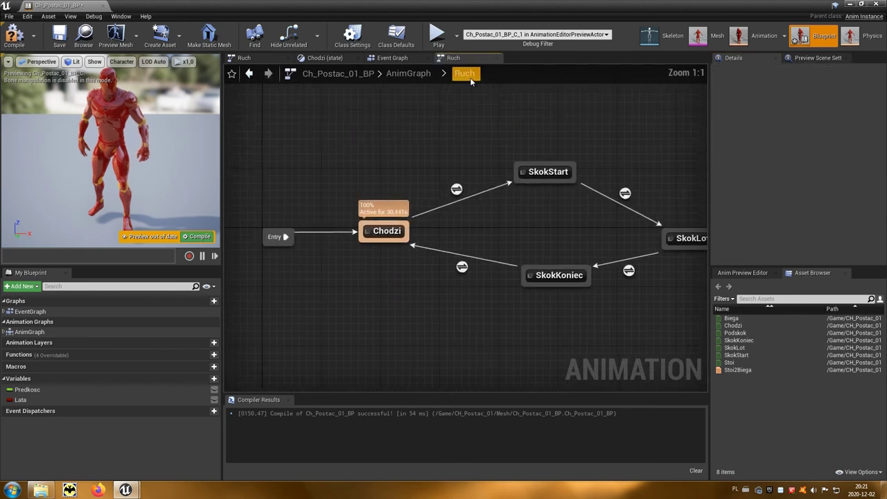
# Inspect the SkokKoniec state graph and return to the Ruch state machine.
pyautogui.click(567, 285)
pyautogui.doubleClick(560, 295)
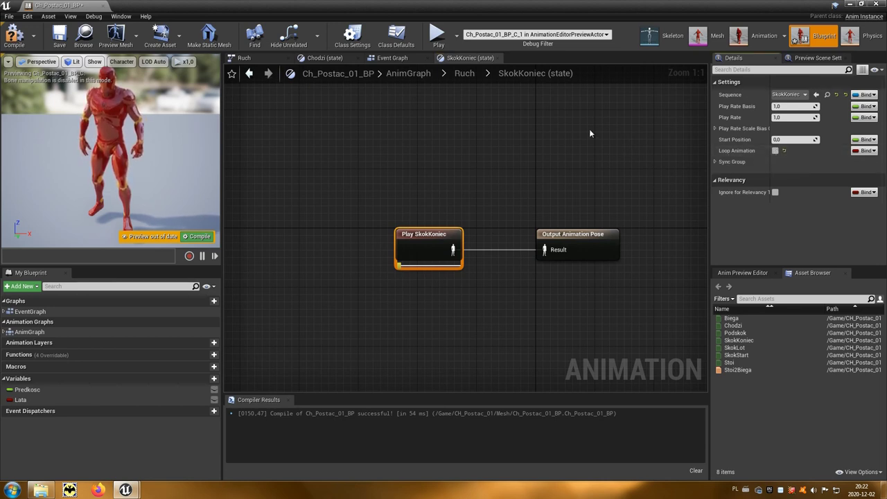
pyautogui.click(469, 79)
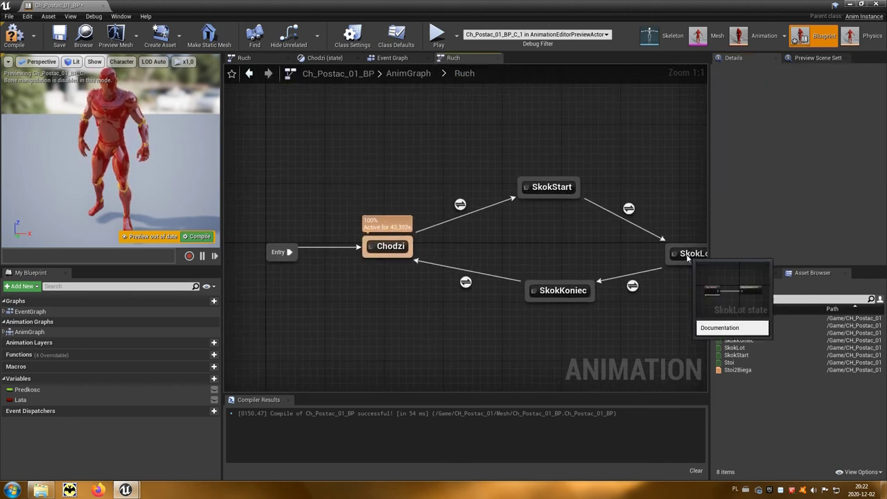
# Set the Play SkokLot node's play rate to 0.75, recompile, and close the animation blueprint.
pyautogui.click(682, 252)
pyautogui.moveTo(683, 252); pyautogui.dragTo(591, 237, button='right')
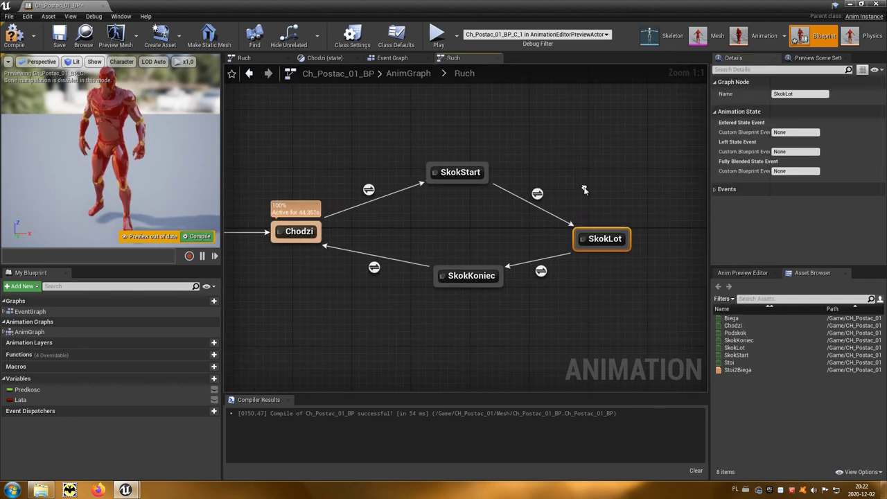
pyautogui.doubleClick(606, 237)
pyautogui.click(430, 234)
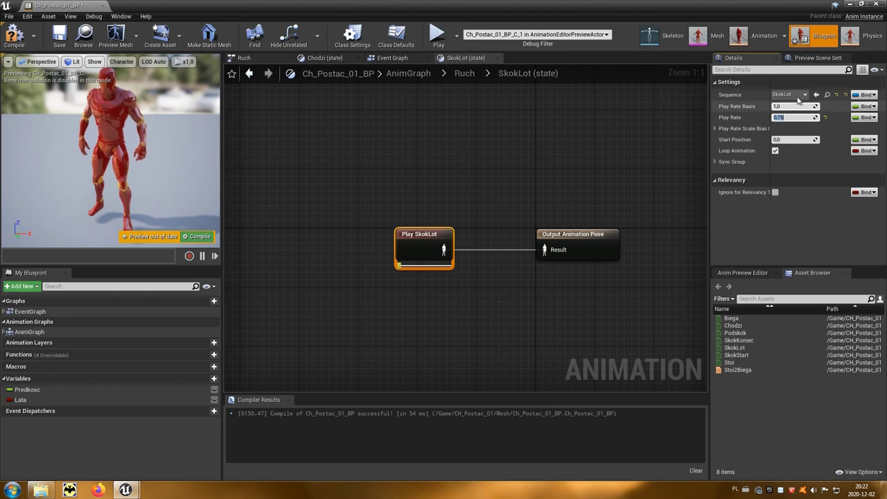
pyautogui.press('F7')
pyautogui.click(878, 4)
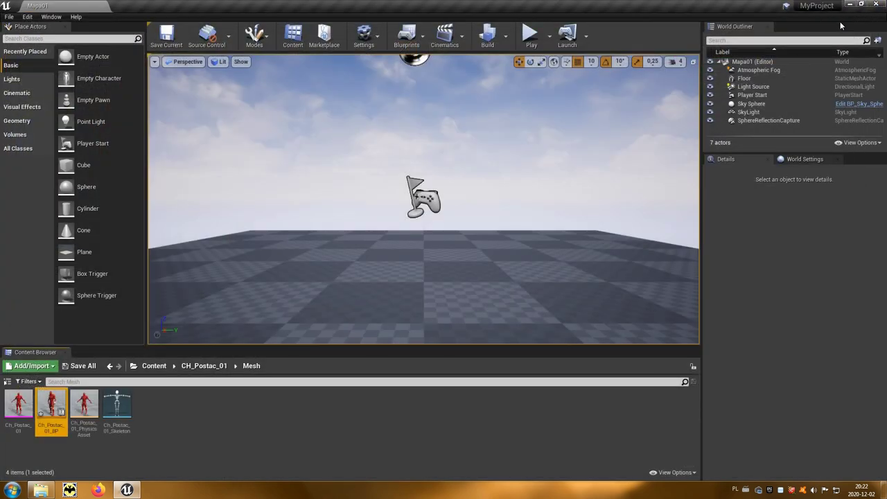
# Play Mapa01 and run the character around, jumping five times with Space.
pyautogui.click(531, 34)
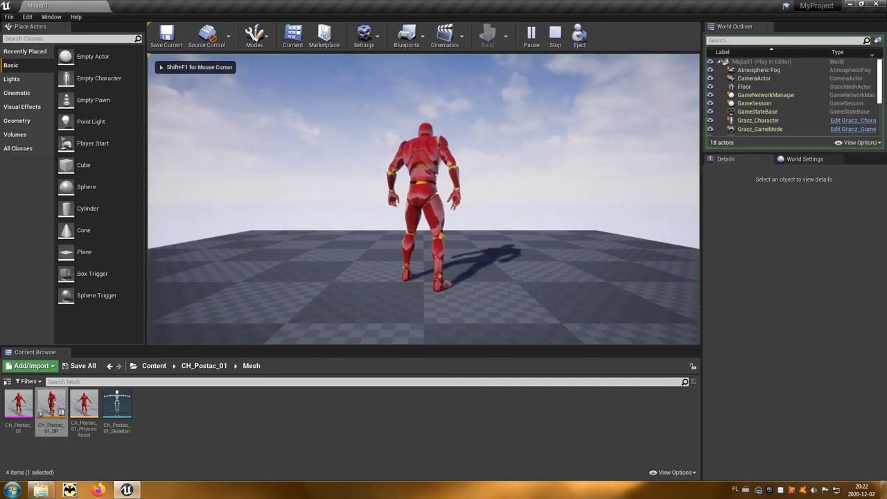
pyautogui.press('space')
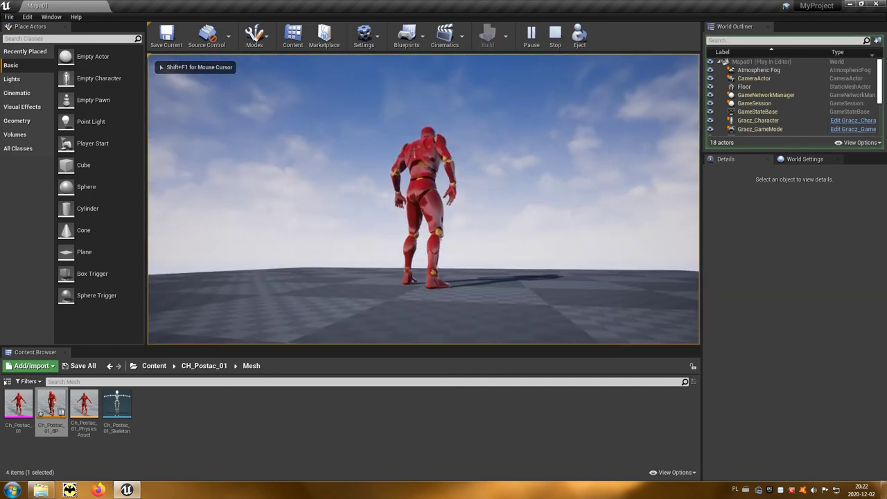
pyautogui.press('space')
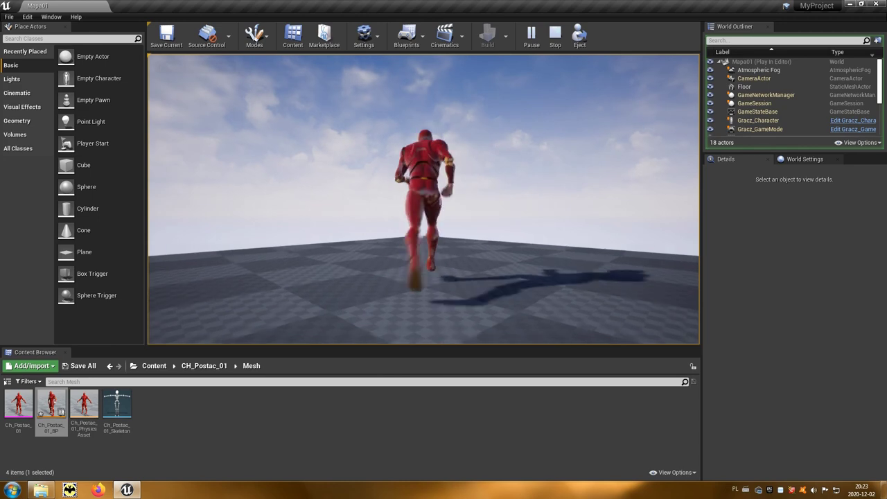
pyautogui.press('space')
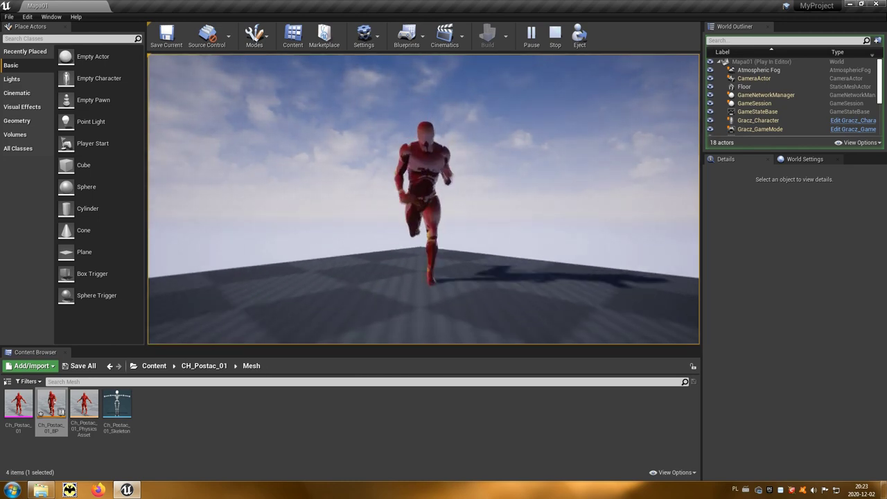
pyautogui.press('space')
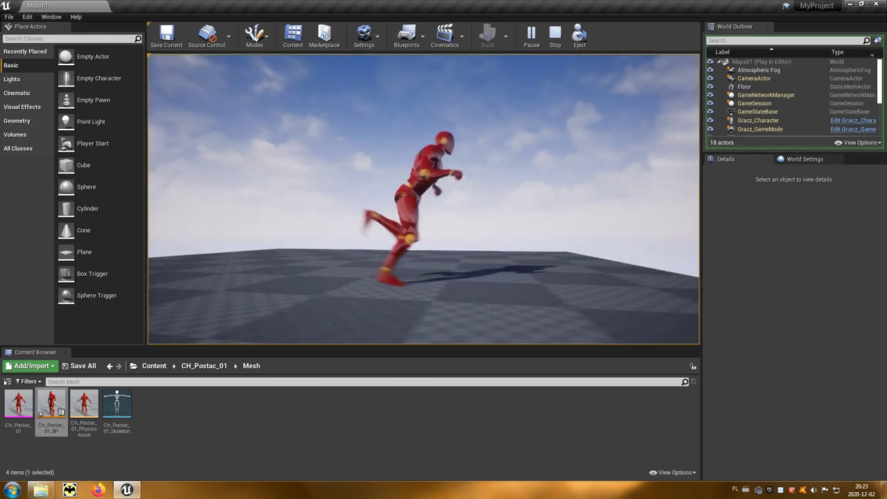
pyautogui.press('space')
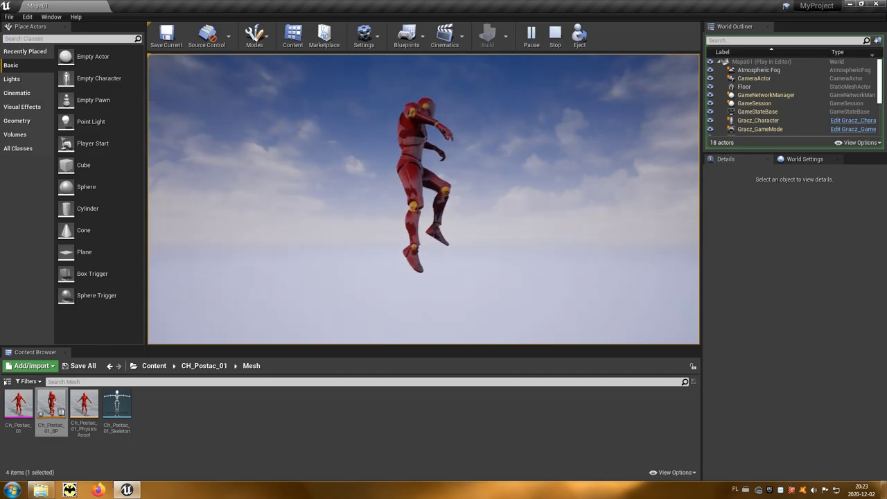